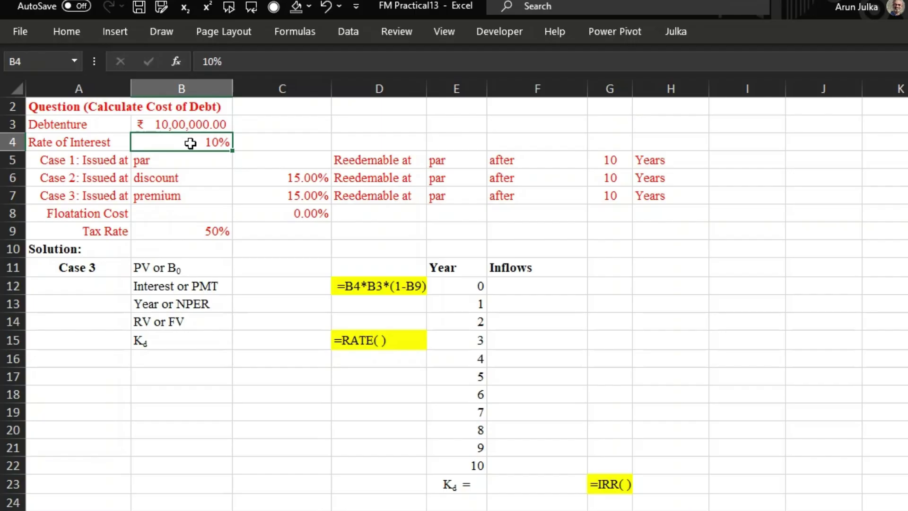
Step: Review the question data: debenture amount in B3, Case 1 at-par issue, and 10-year redemption
{"action": "left_click", "coordinate": [202, 126]}
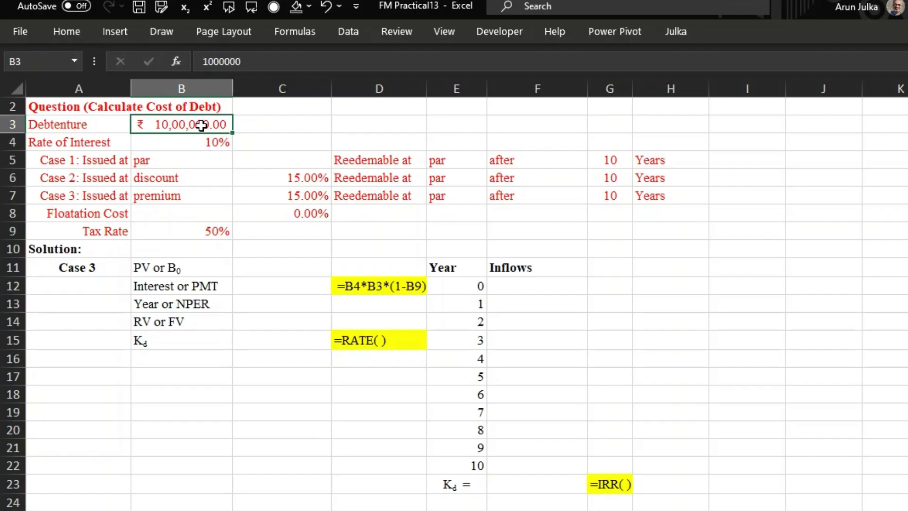
{"action": "left_click", "coordinate": [85, 156]}
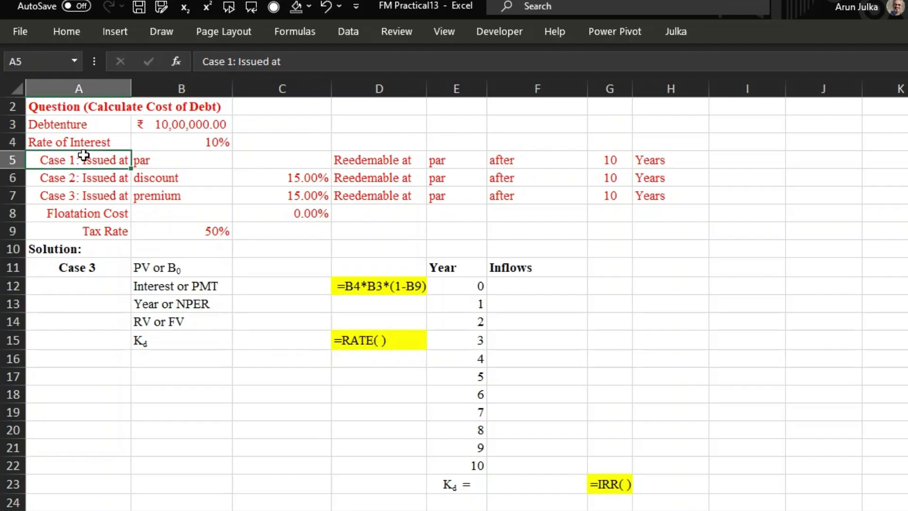
{"action": "left_click", "coordinate": [155, 162]}
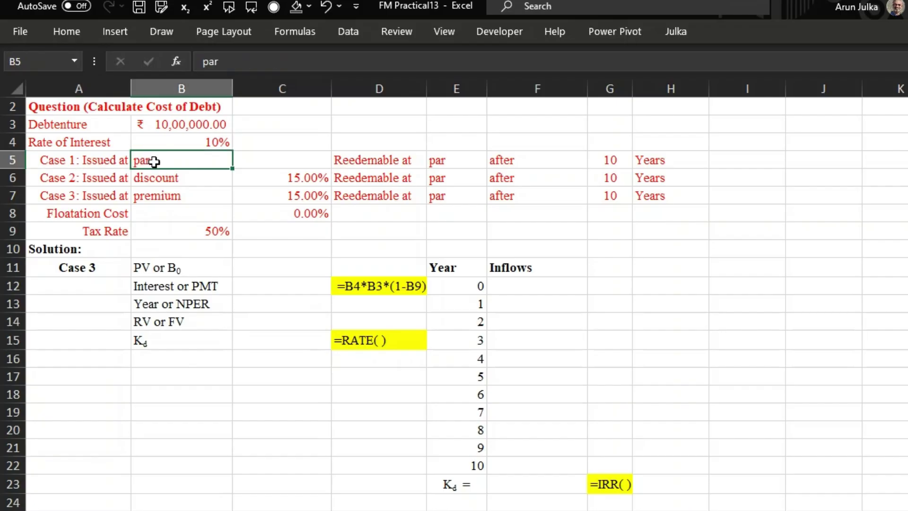
{"action": "left_click", "coordinate": [435, 156]}
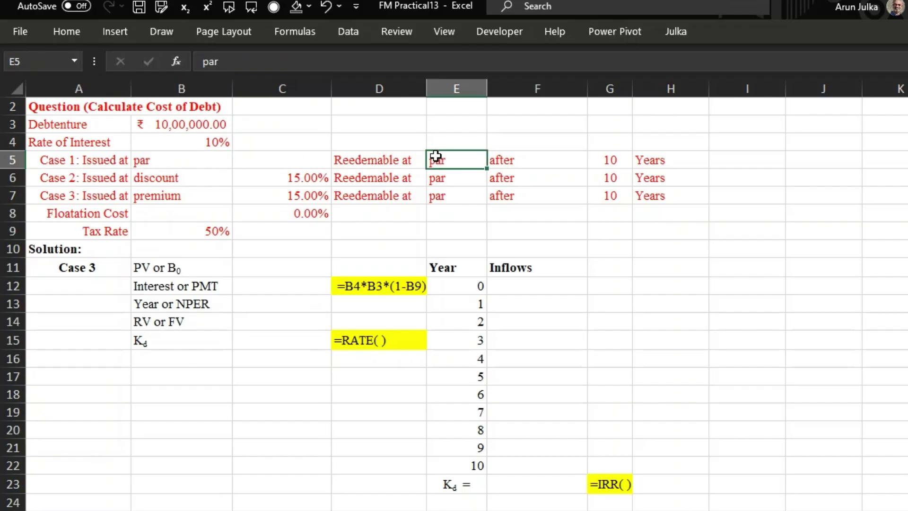
{"action": "left_click", "coordinate": [602, 162]}
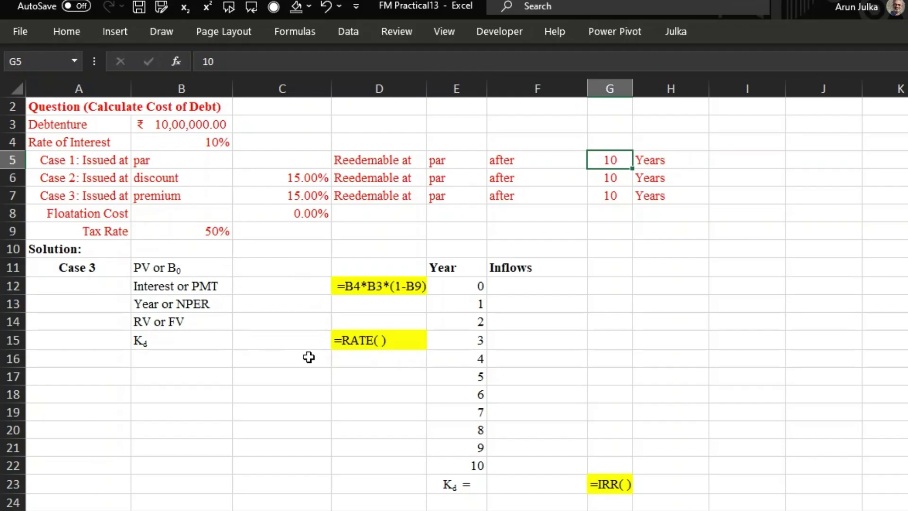
{"action": "left_click", "coordinate": [353, 355]}
Step: Relabel A11 to 'Case 1' and set the PV in C11 to =B3
{"action": "double_click", "coordinate": [96, 267]}
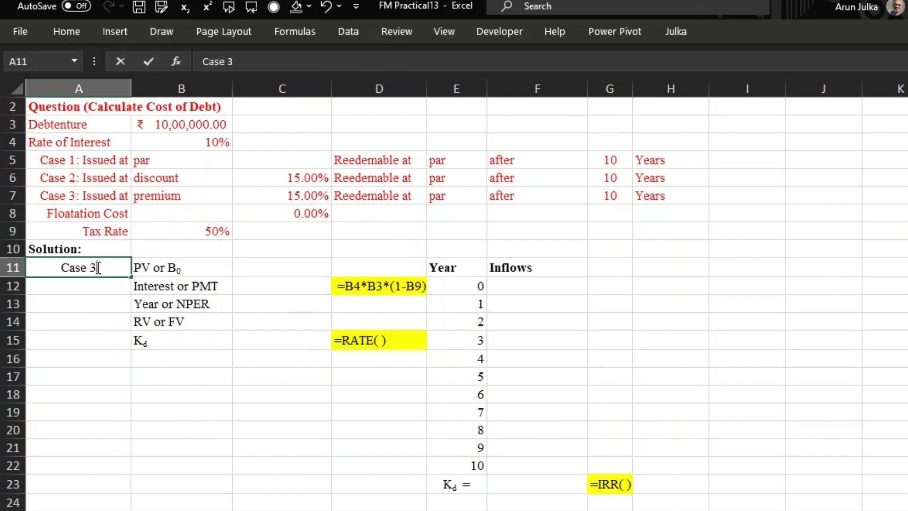
{"action": "key", "text": "BackSpace"}
{"action": "type", "text": "1"}
{"action": "left_click", "coordinate": [270, 267]}
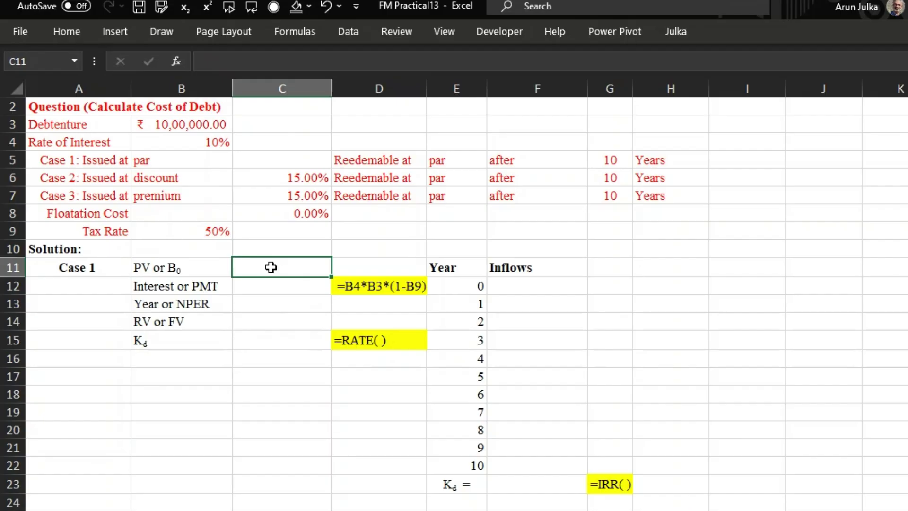
{"action": "type", "text": "="}
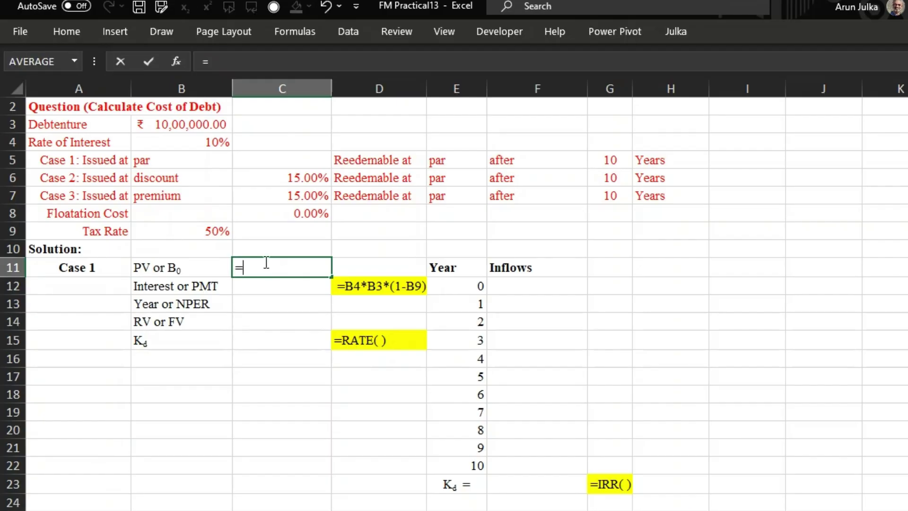
{"action": "left_click", "coordinate": [198, 125]}
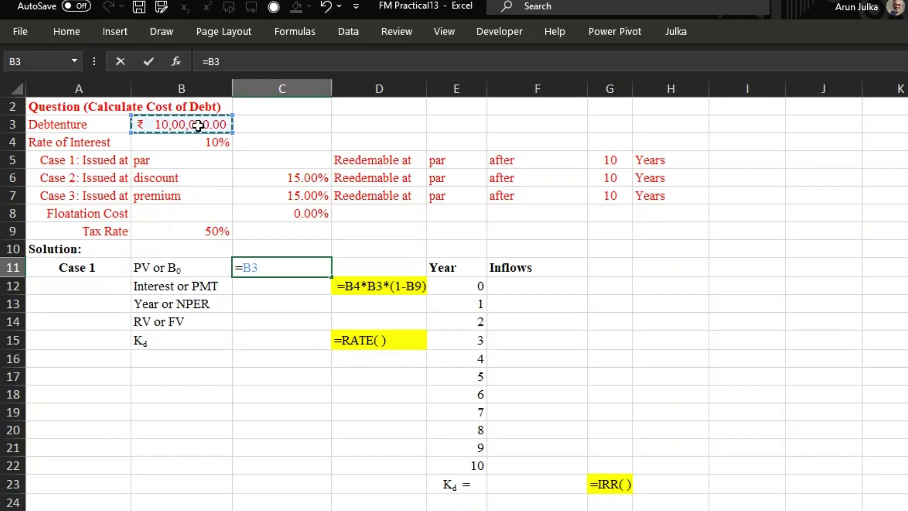
{"action": "key", "text": "Return"}
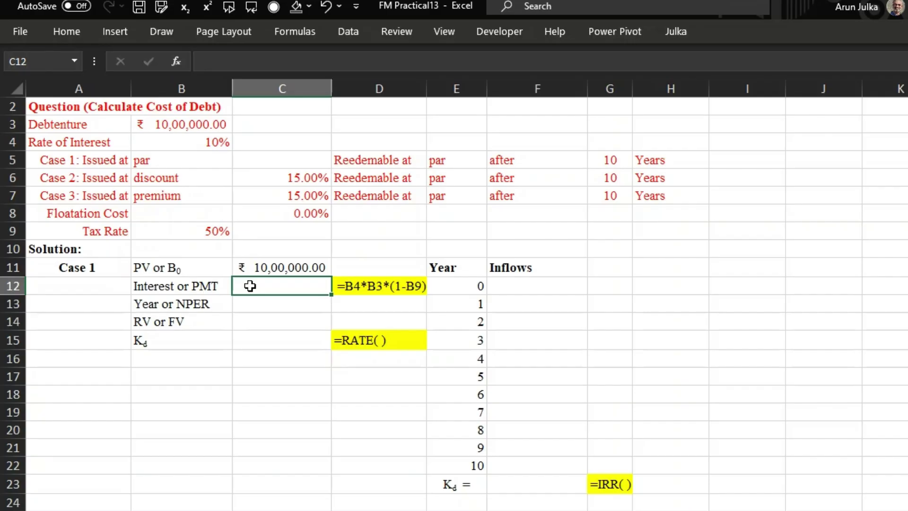
Step: Enter the after-tax interest in C12 as =B4*B3*(1-B9), giving ₹50,000
{"action": "type", "text": "="}
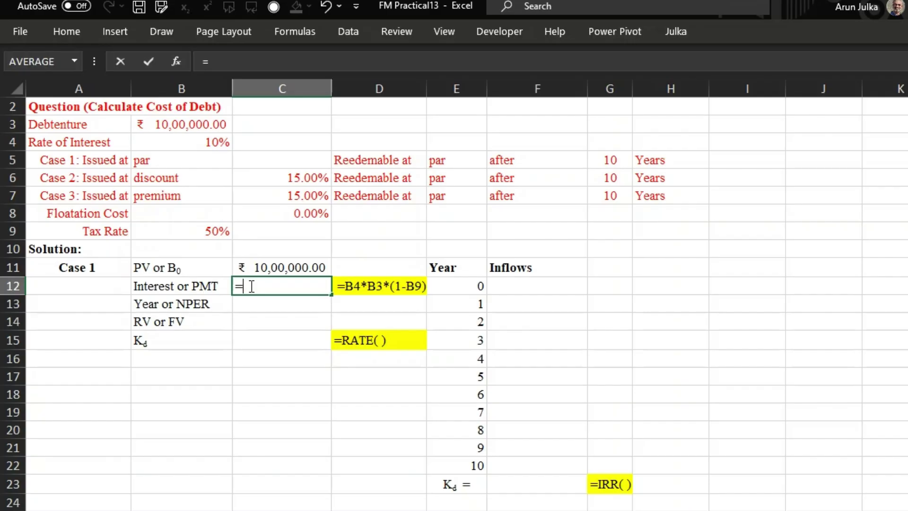
{"action": "left_click", "coordinate": [203, 141]}
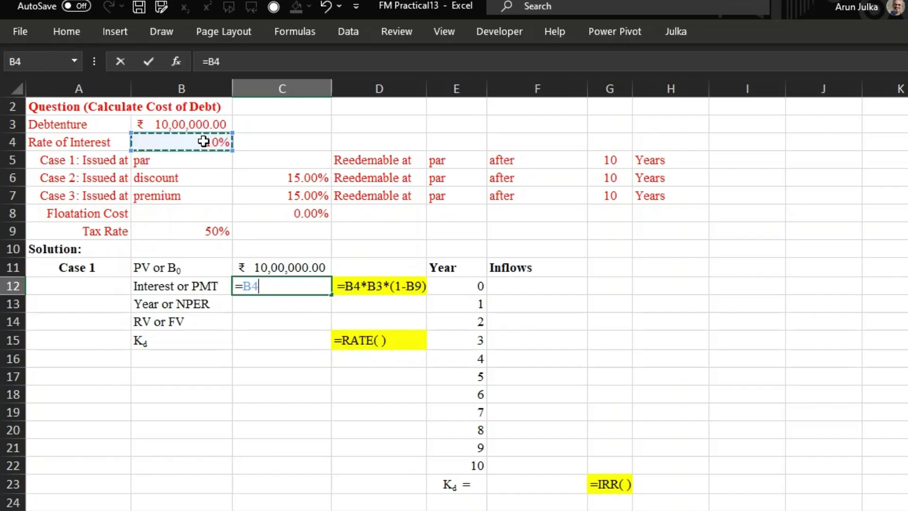
{"action": "type", "text": "*"}
{"action": "left_click", "coordinate": [205, 124]}
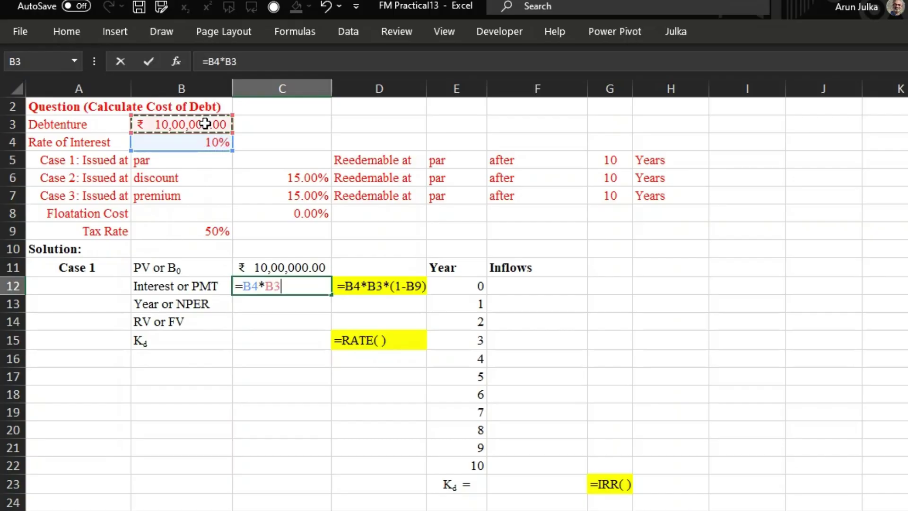
{"action": "type", "text": "*"}
{"action": "type", "text": "("}
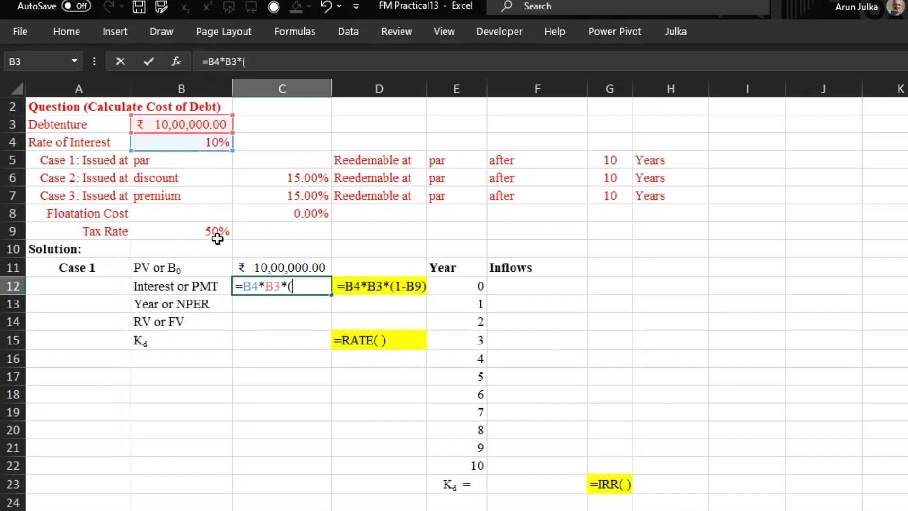
{"action": "type", "text": "1-"}
{"action": "left_click", "coordinate": [211, 232]}
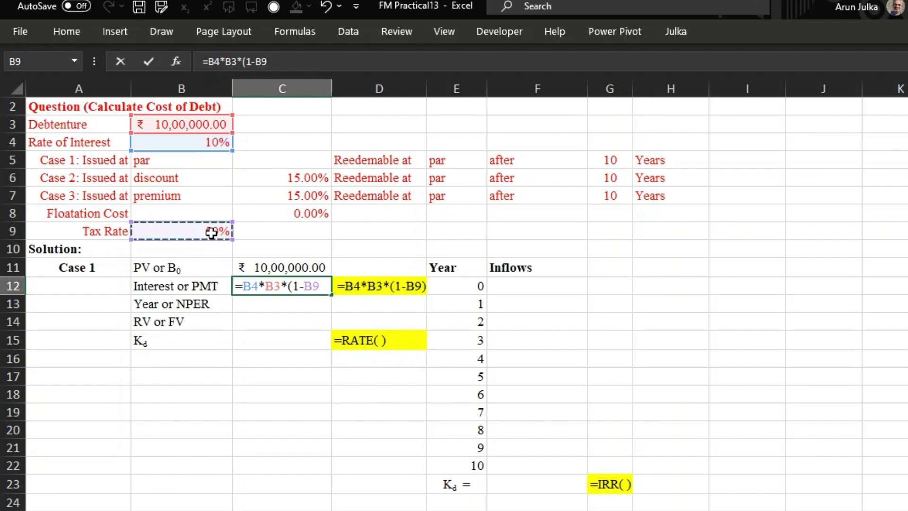
{"action": "type", "text": ")"}
{"action": "key", "text": "Return"}
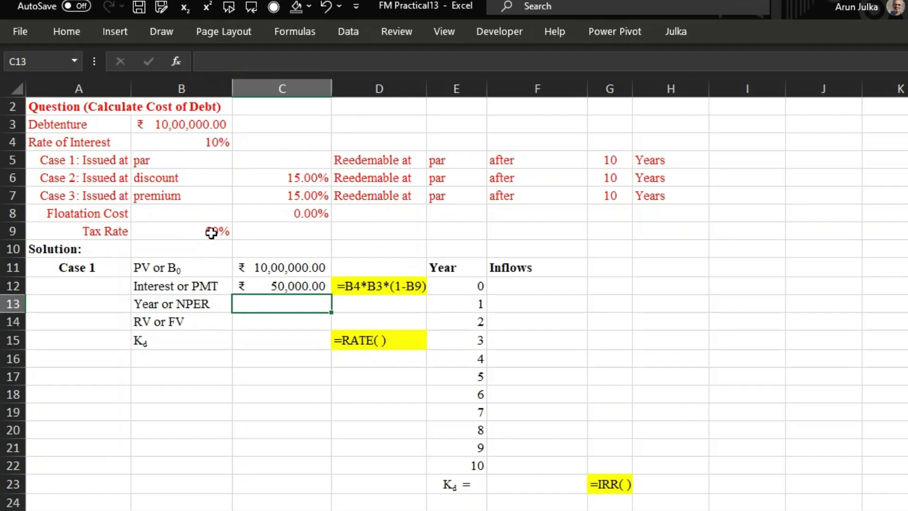
Step: Link the years in C13 to =G5 and the redemption value in C14 to =B3
{"action": "type", "text": "="}
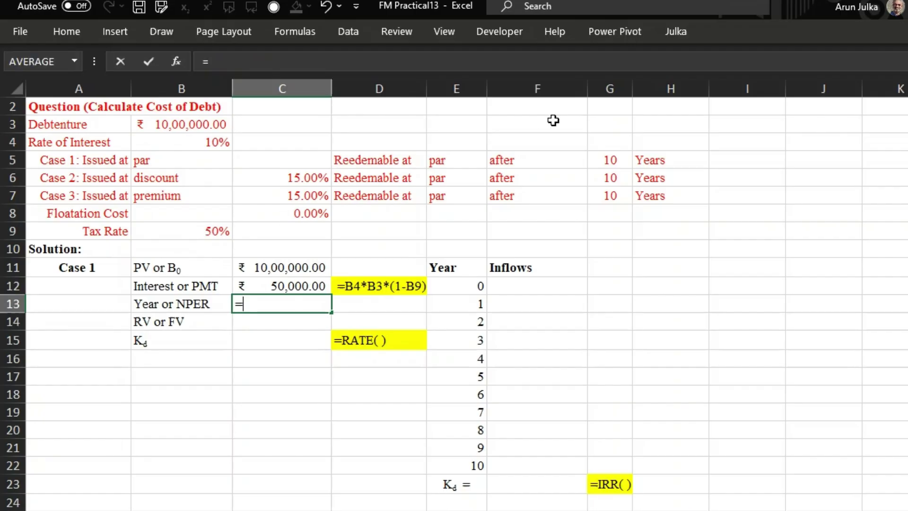
{"action": "left_click", "coordinate": [611, 158]}
{"action": "key", "text": "Return"}
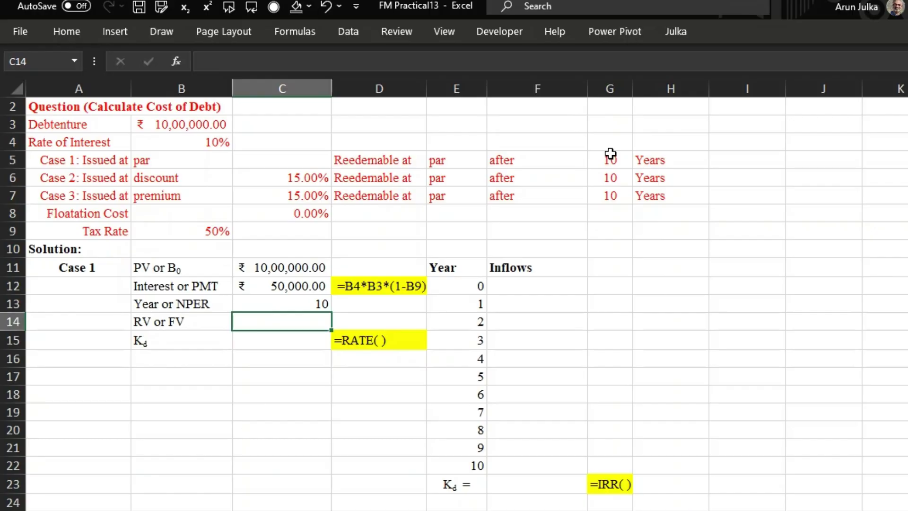
{"action": "type", "text": "="}
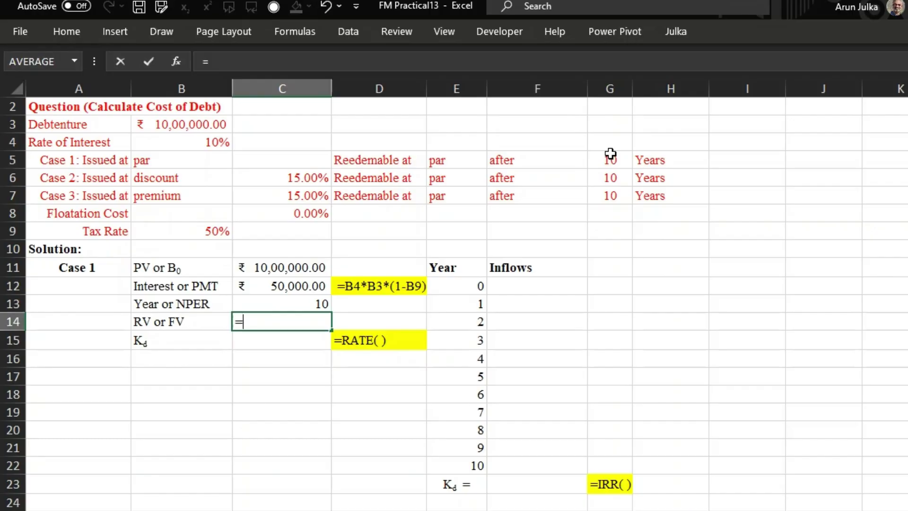
{"action": "left_click", "coordinate": [160, 124]}
{"action": "key", "text": "Return"}
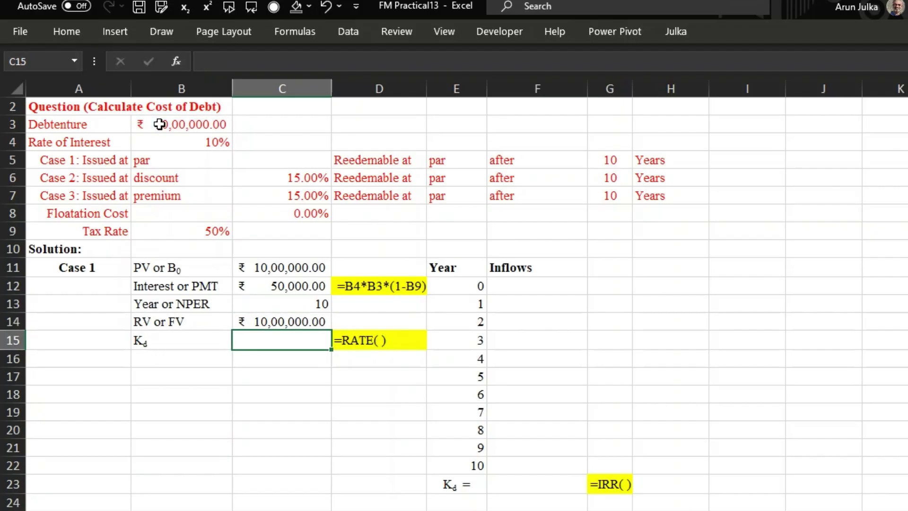
Step: Enter =RATE(C13,-C12,C11,-C14) in C15 so Case 1's Kd shows 5.00%
{"action": "type", "text": "=RATE"}
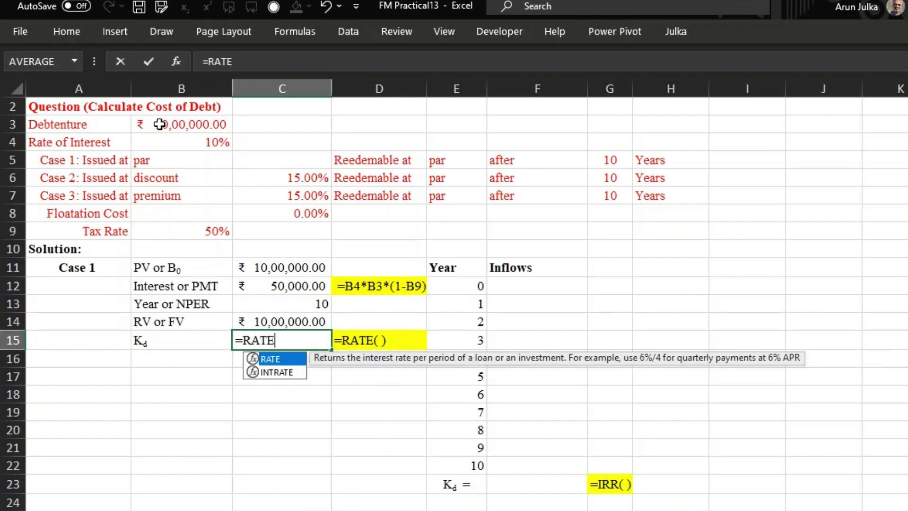
{"action": "double_click", "coordinate": [281, 364]}
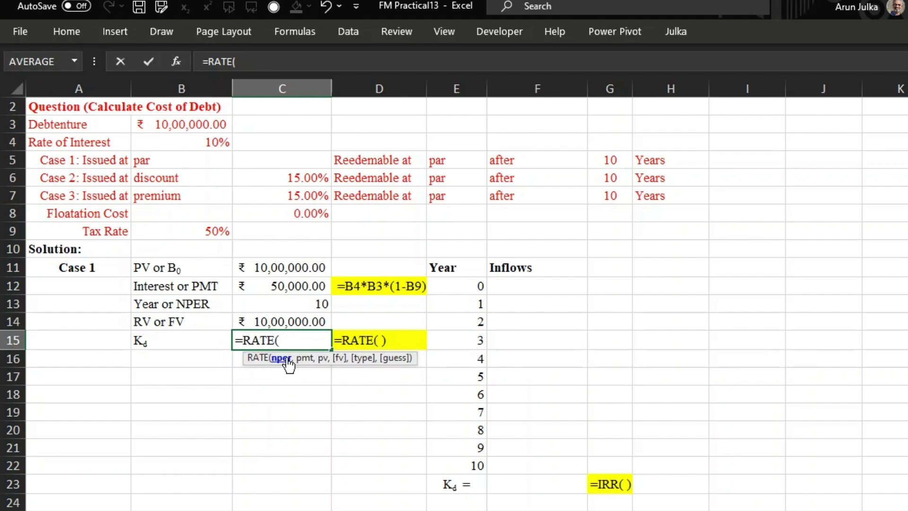
{"action": "left_click", "coordinate": [314, 304]}
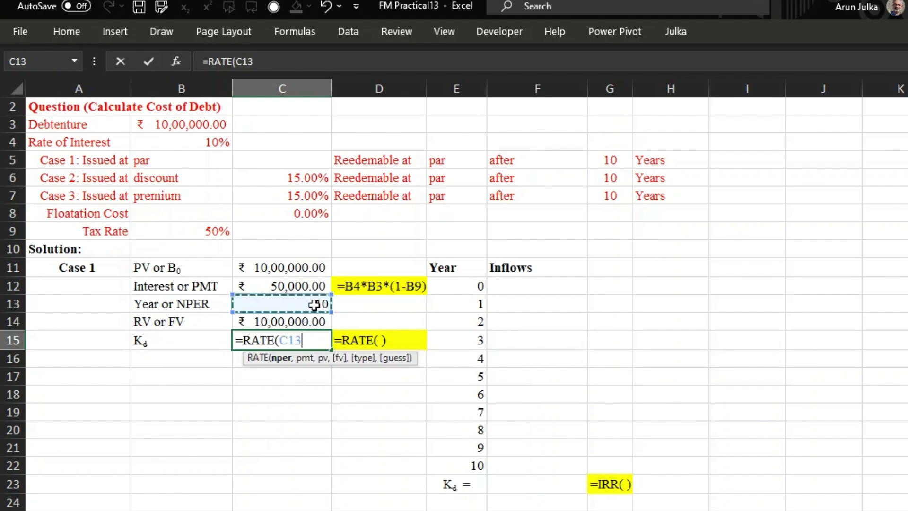
{"action": "type", "text": ","}
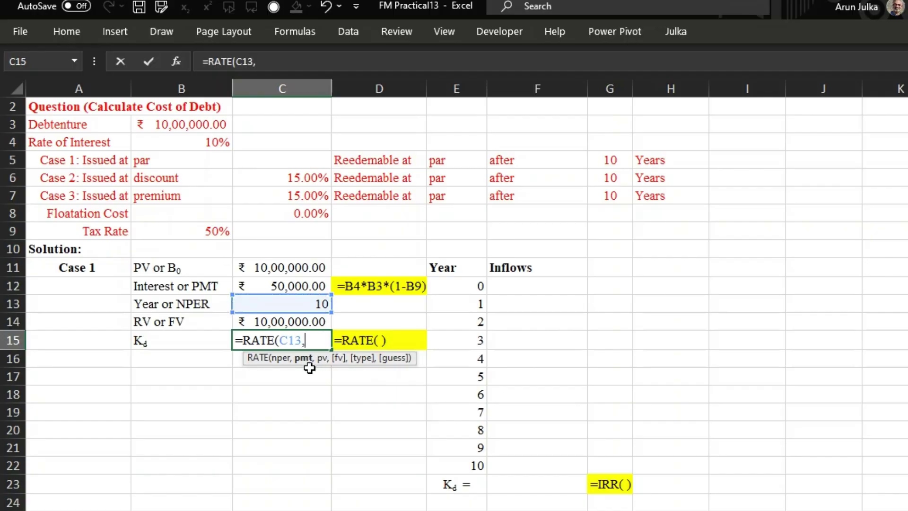
{"action": "type", "text": "-"}
{"action": "left_click", "coordinate": [301, 289]}
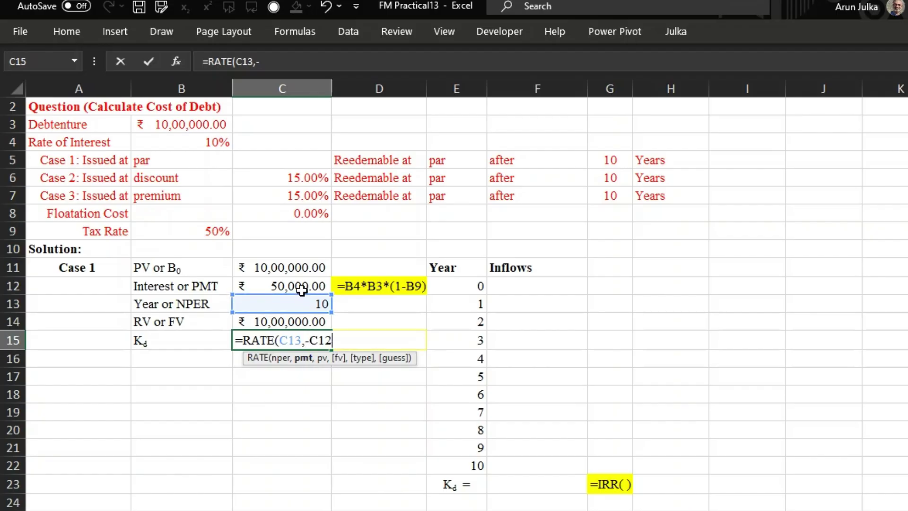
{"action": "type", "text": ","}
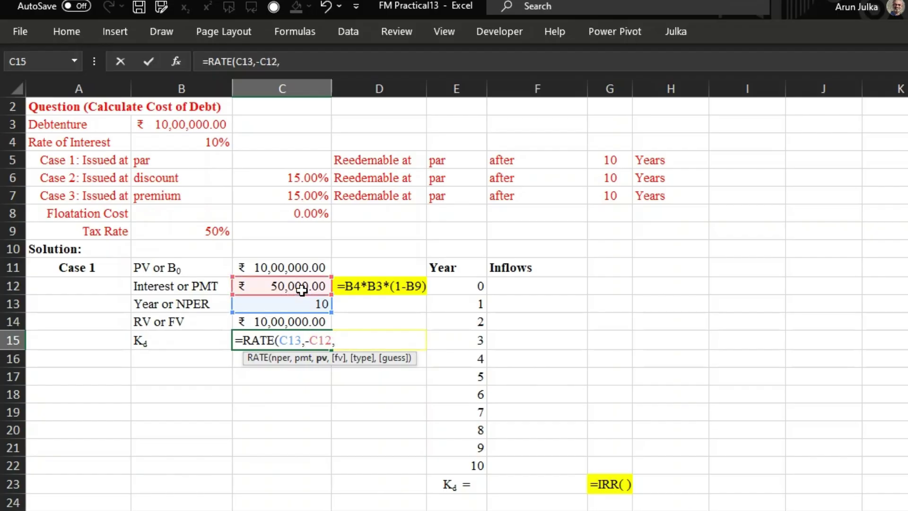
{"action": "left_click", "coordinate": [299, 269]}
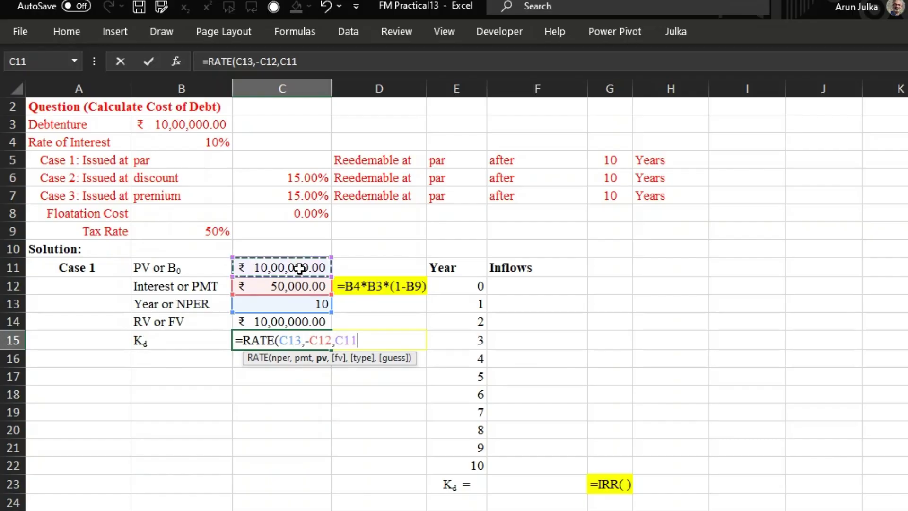
{"action": "type", "text": ","}
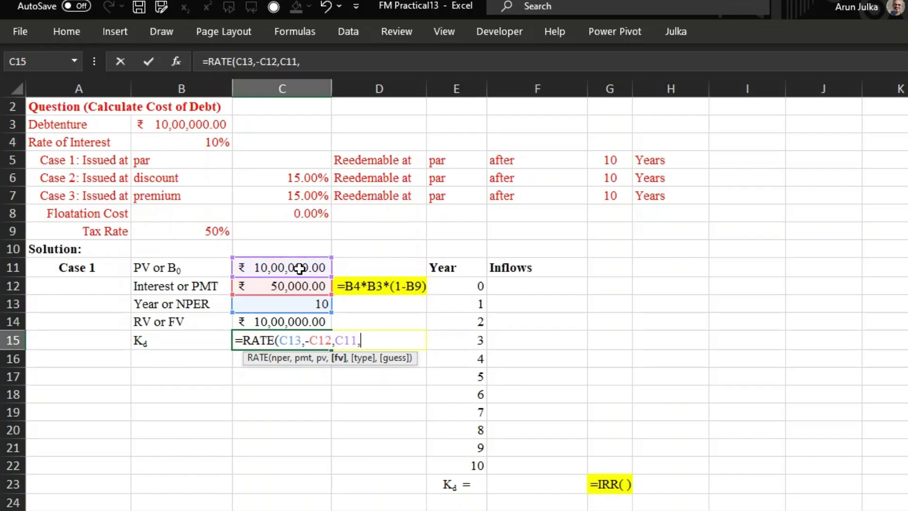
{"action": "type", "text": "-"}
{"action": "left_click", "coordinate": [303, 321]}
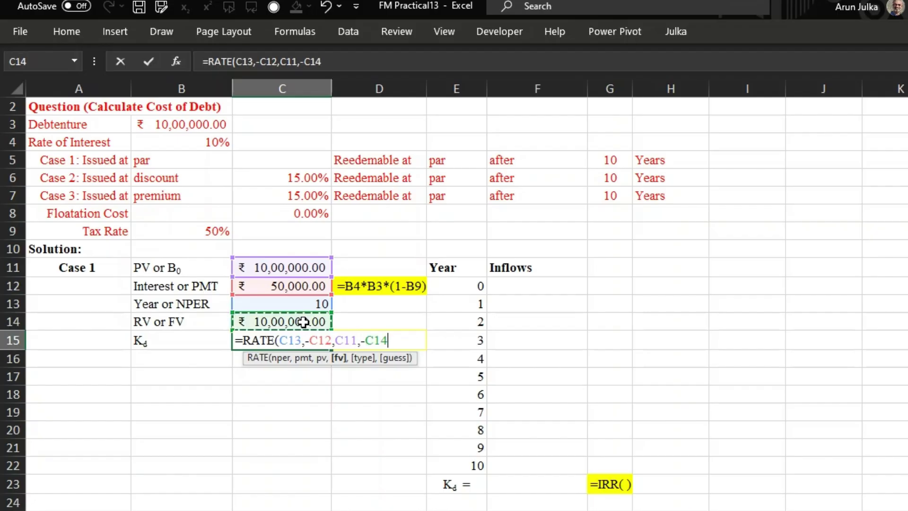
{"action": "type", "text": ")"}
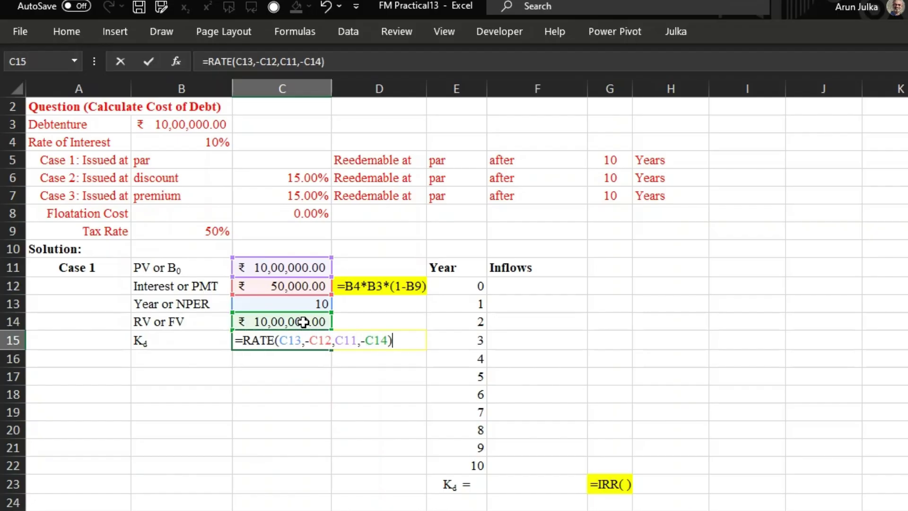
{"action": "key", "text": "Return"}
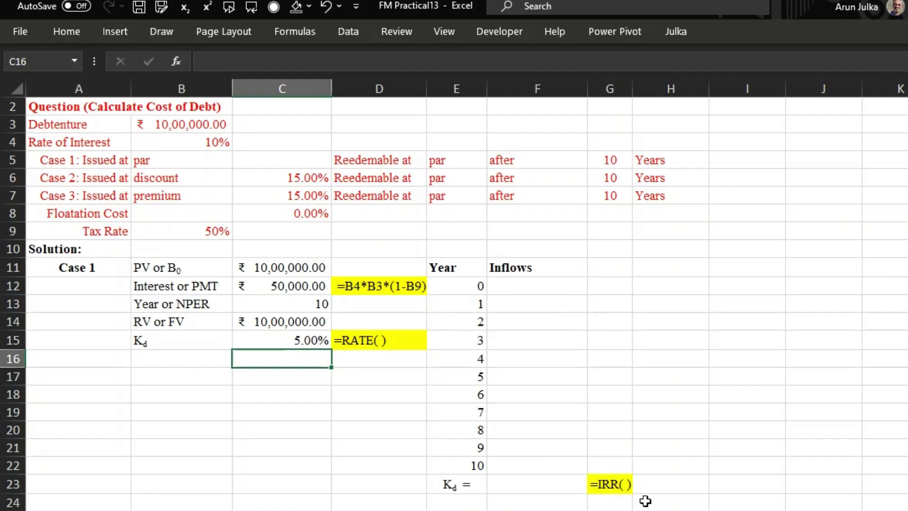
Step: Set the year 0 inflow in F12 to =C11 and year 1 in F13 to =-C12
{"action": "left_click", "coordinate": [540, 287]}
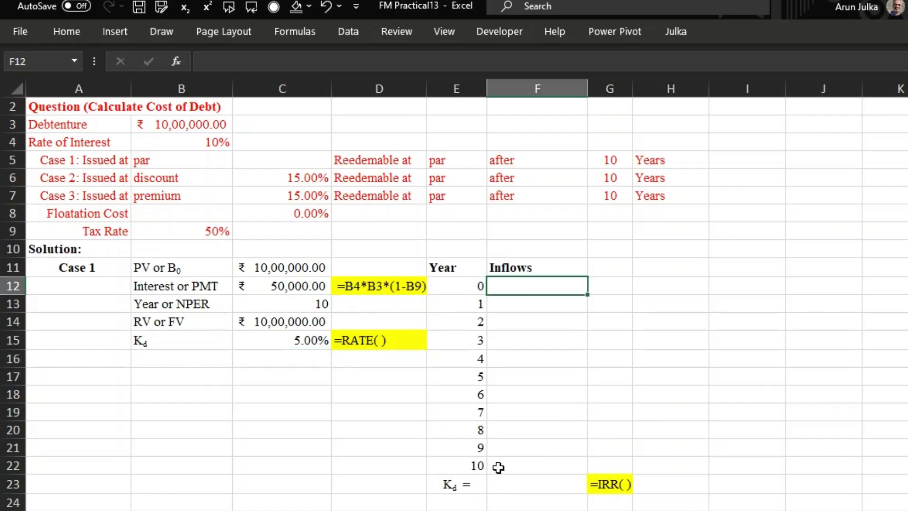
{"action": "type", "text": "="}
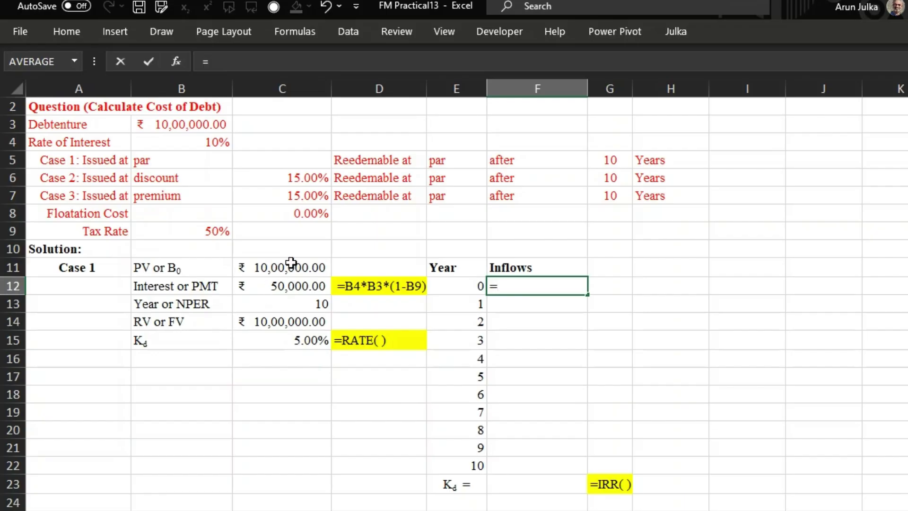
{"action": "left_click", "coordinate": [291, 263]}
{"action": "key", "text": "Return"}
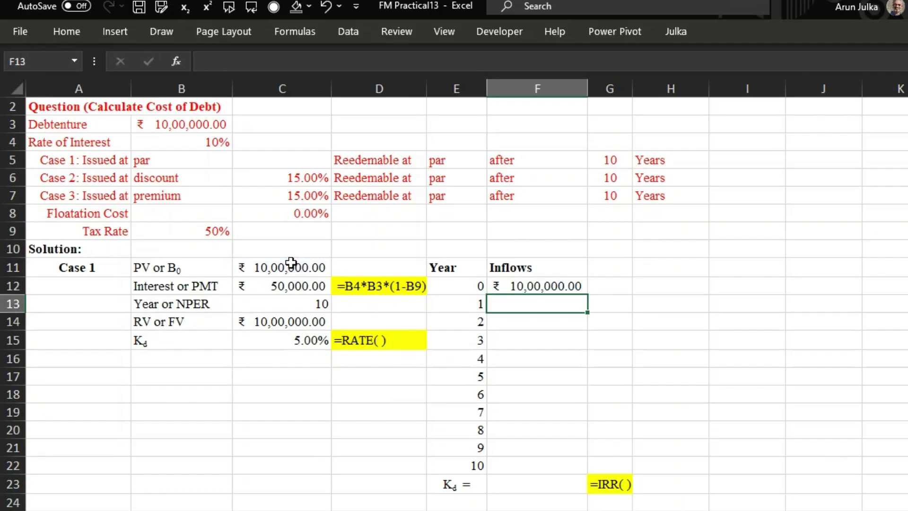
{"action": "type", "text": "="}
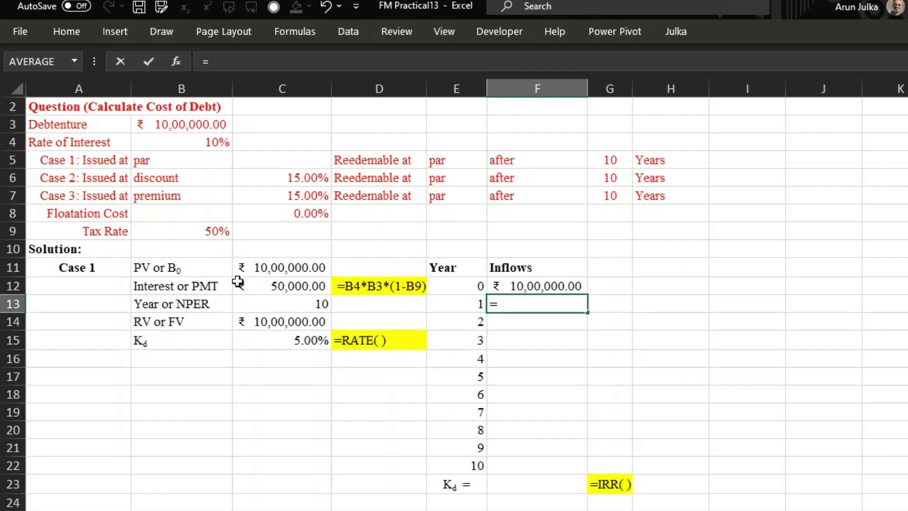
{"action": "type", "text": "-"}
{"action": "left_click", "coordinate": [265, 284]}
{"action": "key", "text": "Return"}
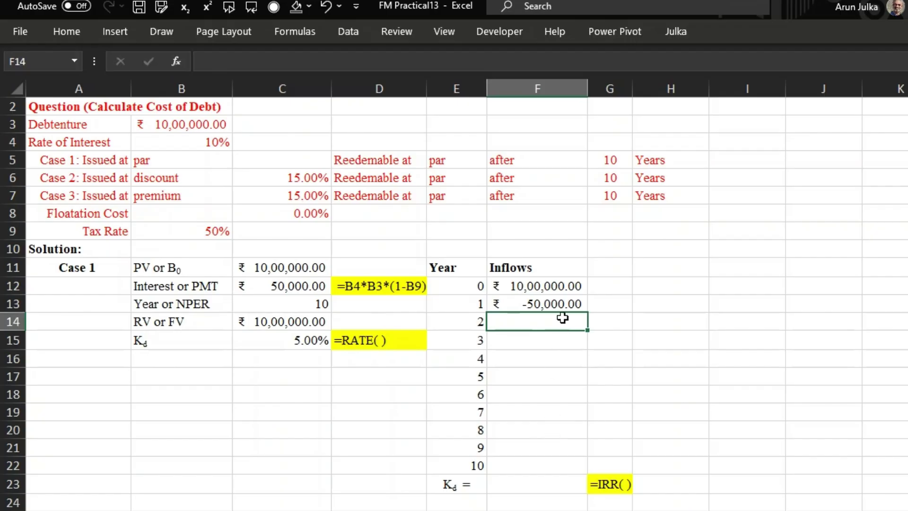
Step: Make F13 =-$C$12 and fill the -50,000.00 outflow down to F22
{"action": "left_click", "coordinate": [558, 303]}
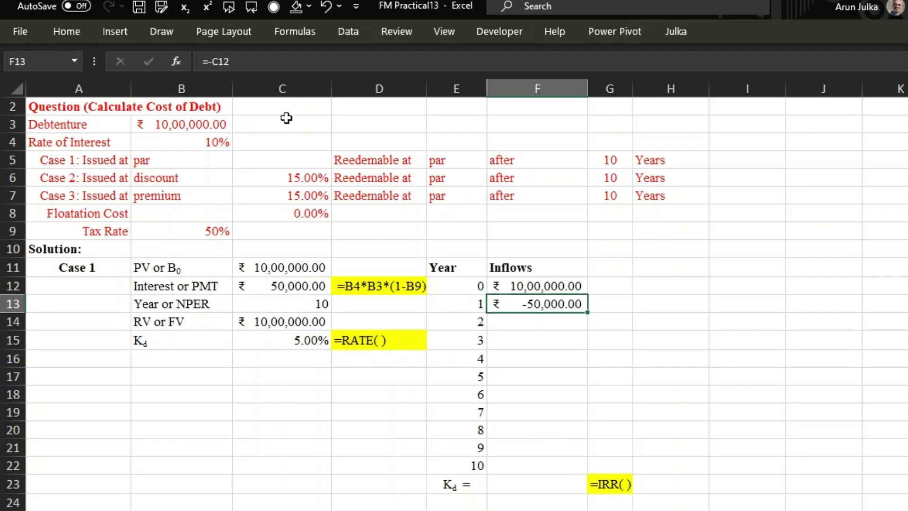
{"action": "left_click", "coordinate": [222, 60]}
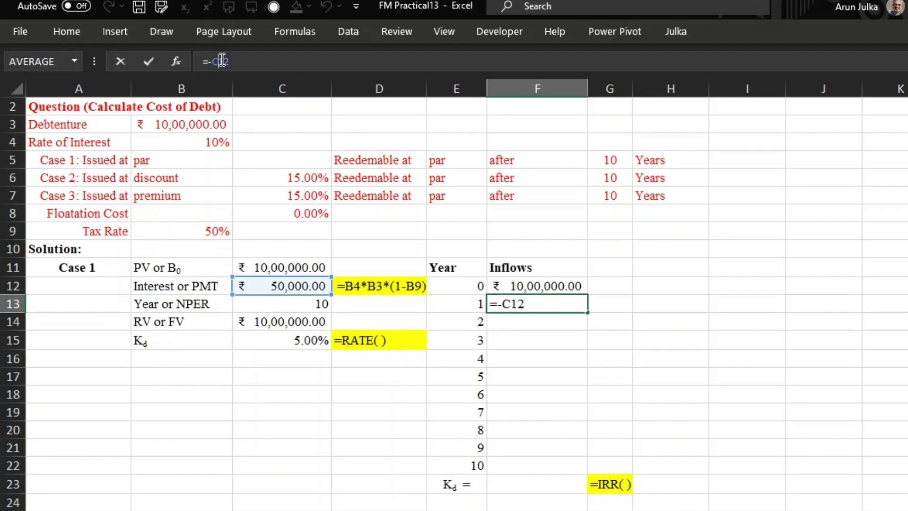
{"action": "key", "text": "F4"}
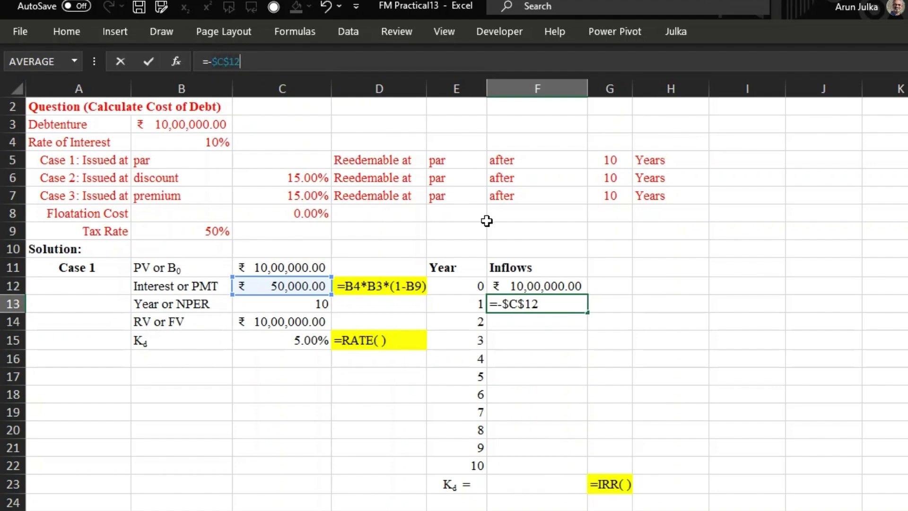
{"action": "key", "text": "Return"}
{"action": "left_click", "coordinate": [580, 305]}
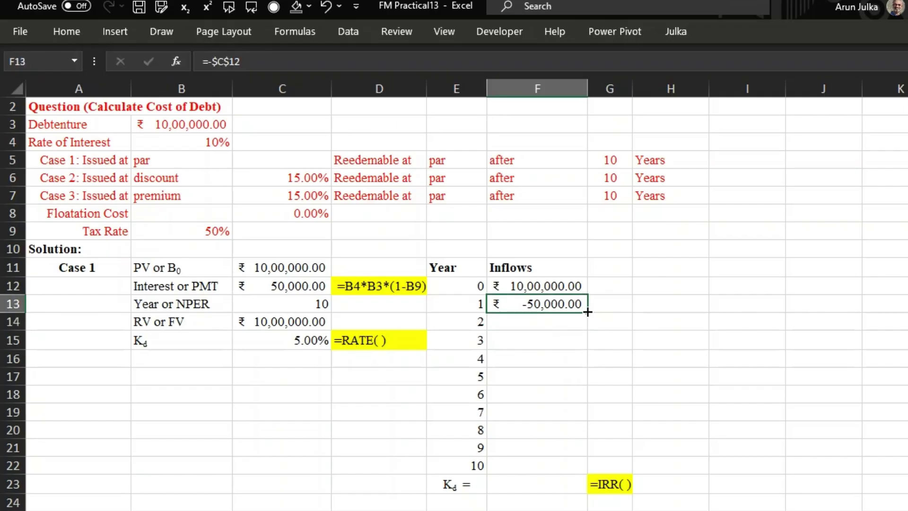
{"action": "left_click_drag", "start_coordinate": [587, 312], "coordinate": [573, 468]}
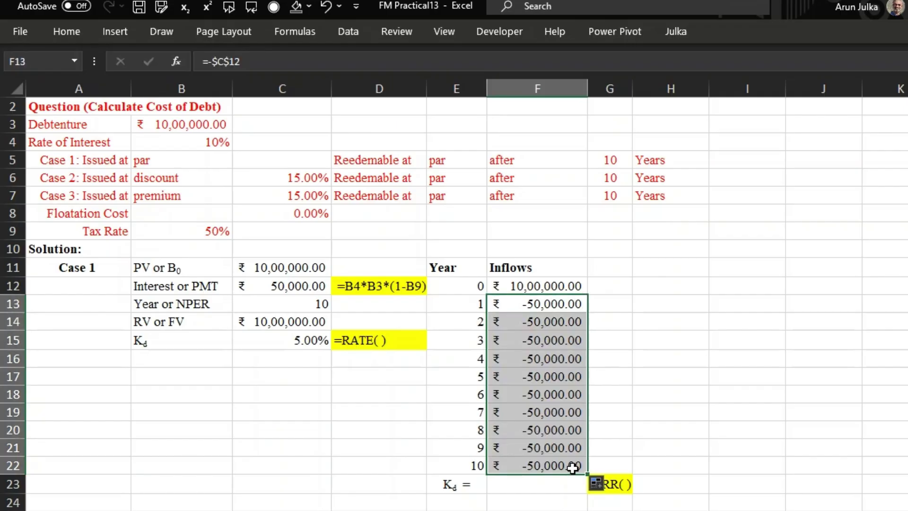
Step: Change the year 10 outflow in F22 to =-$C$12-B3, giving -10,50,000.00
{"action": "left_click", "coordinate": [566, 468]}
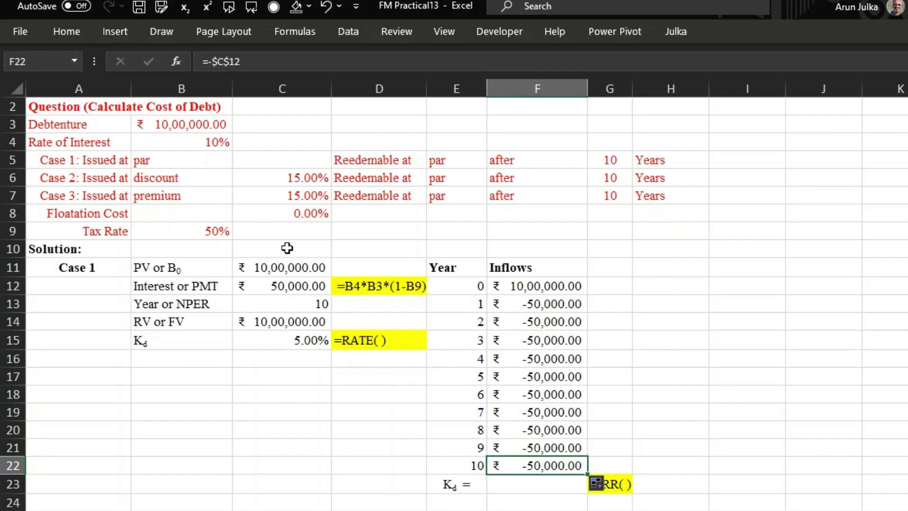
{"action": "left_click", "coordinate": [259, 70]}
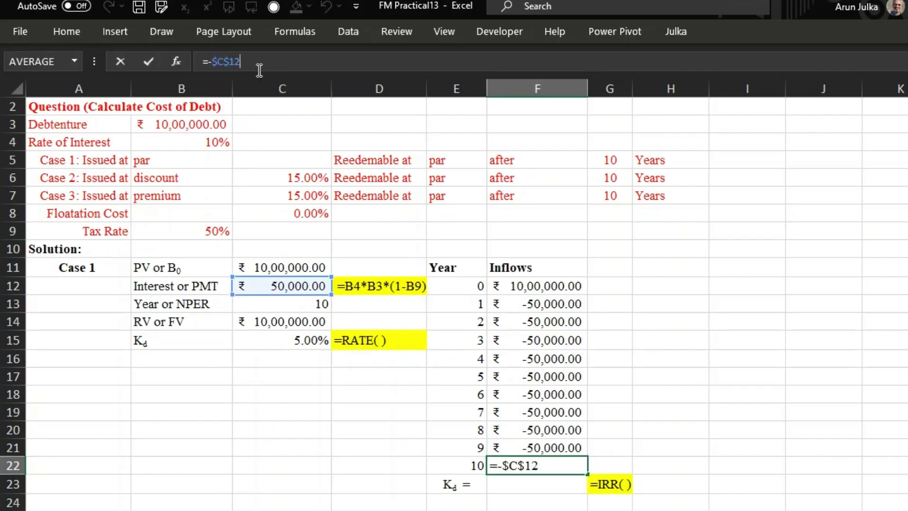
{"action": "type", "text": "-"}
{"action": "left_click", "coordinate": [179, 125]}
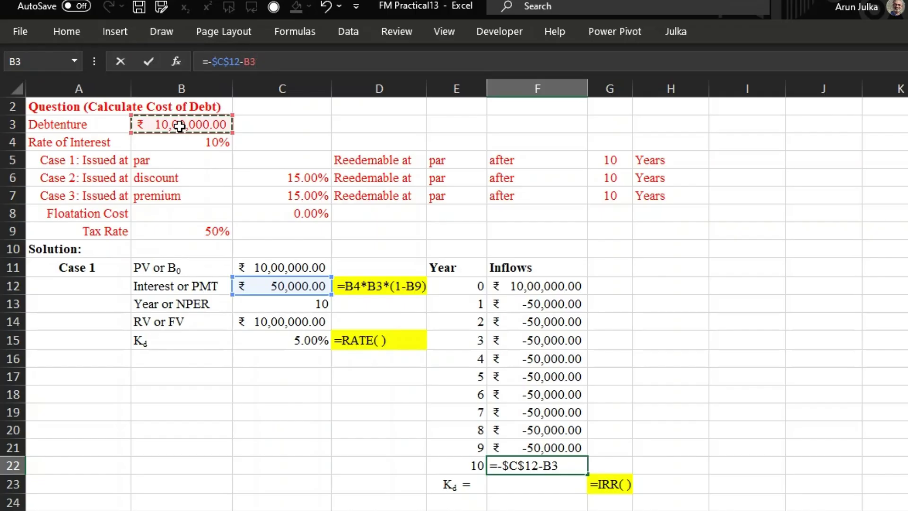
{"action": "key", "text": "Return"}
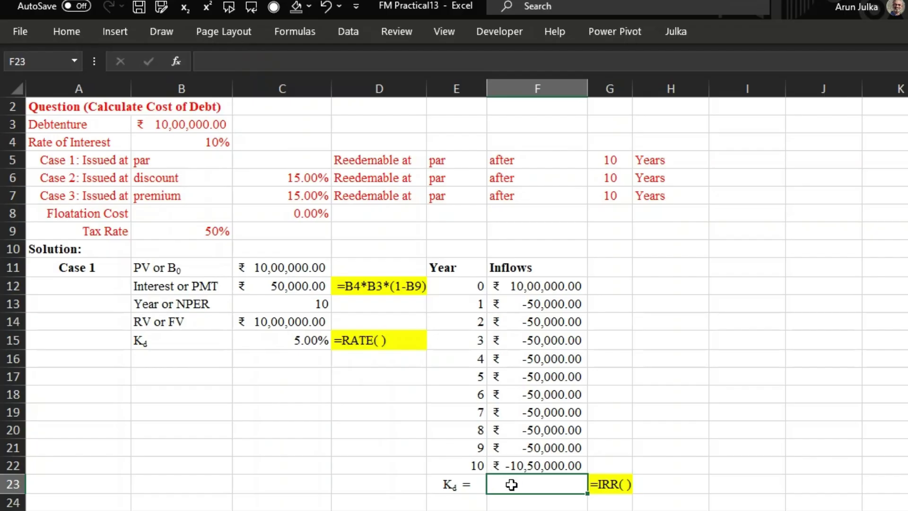
Step: Compute Kd with =IRR over the year 0–10 inflows, returning 5.00% to match RATE
{"action": "type", "text": "="}
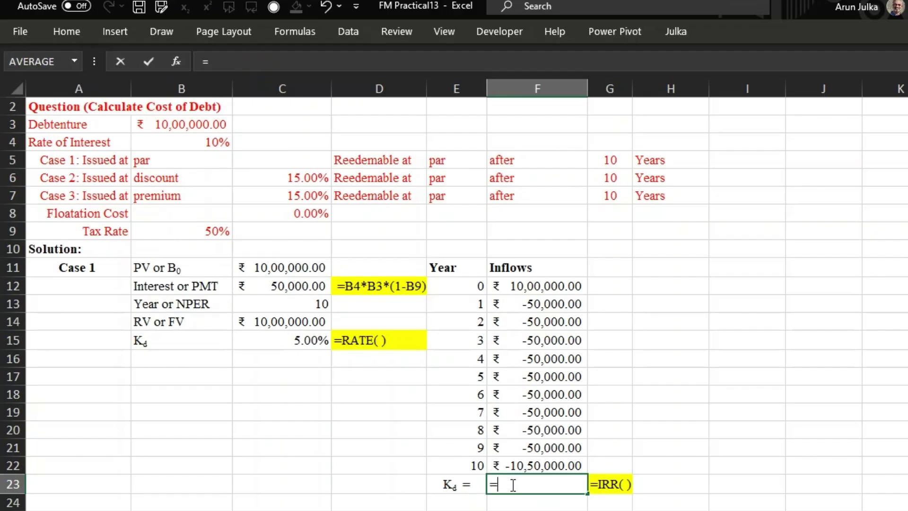
{"action": "type", "text": "IRR"}
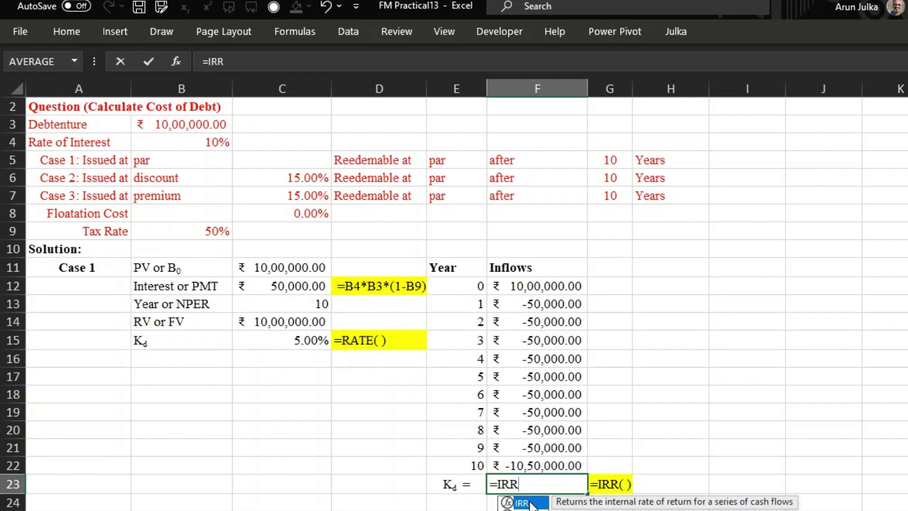
{"action": "type", "text": "("}
{"action": "left_click_drag", "start_coordinate": [551, 285], "coordinate": [543, 457]}
{"action": "type", "text": ")"}
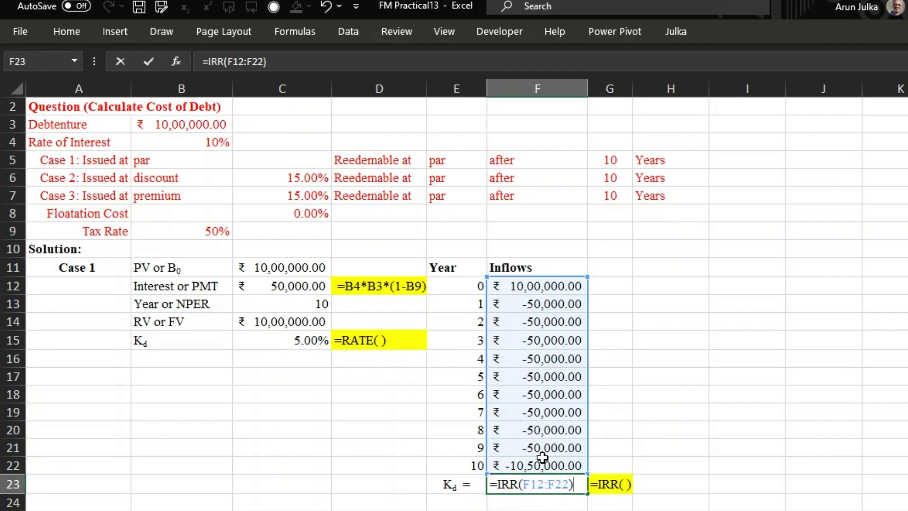
{"action": "key", "text": "Return"}
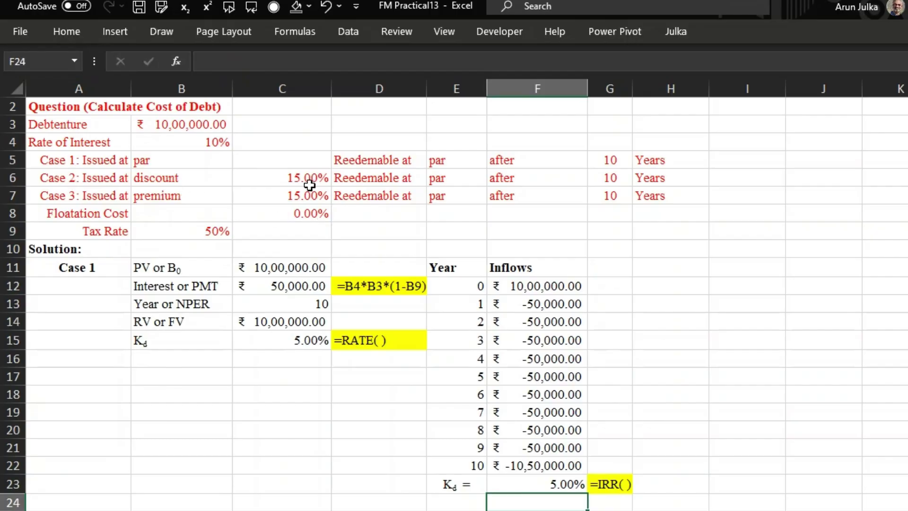
{"action": "left_click", "coordinate": [285, 178]}
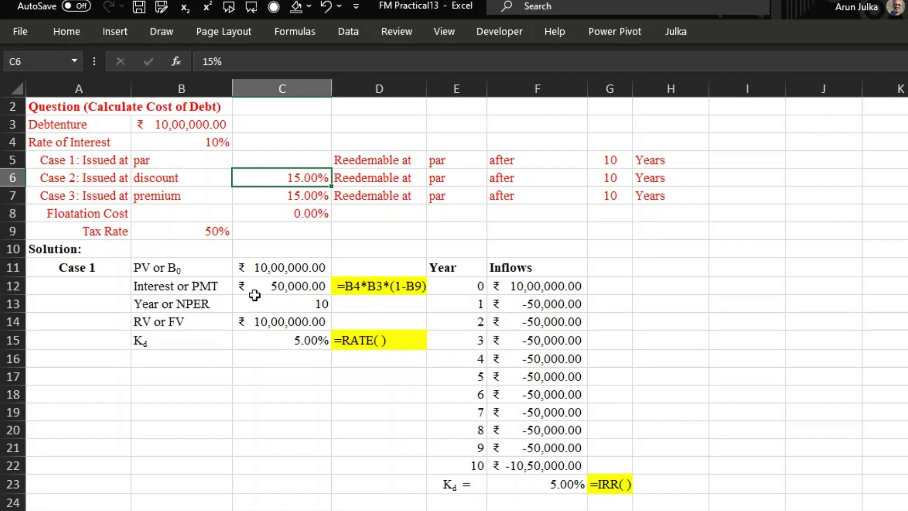
{"action": "left_click", "coordinate": [299, 270]}
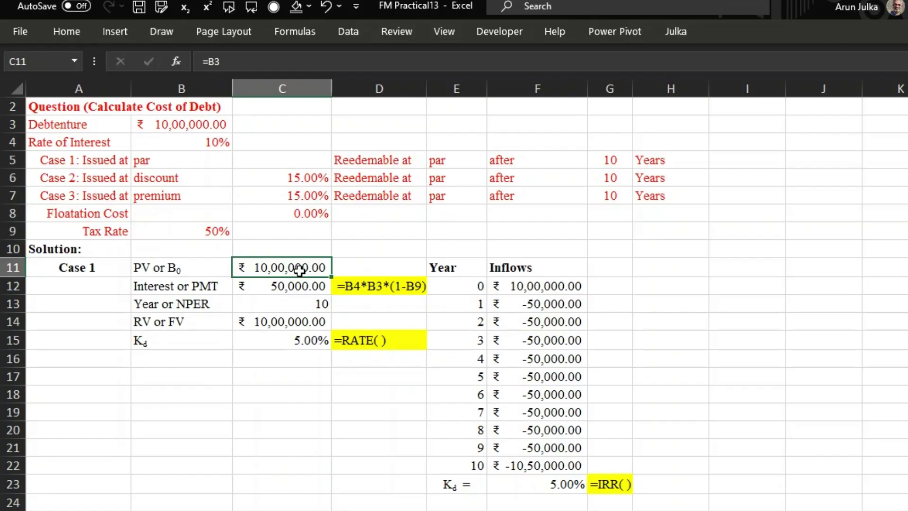
Step: Relabel the solution heading in A11 to 'Case 2'
{"action": "left_click", "coordinate": [93, 269]}
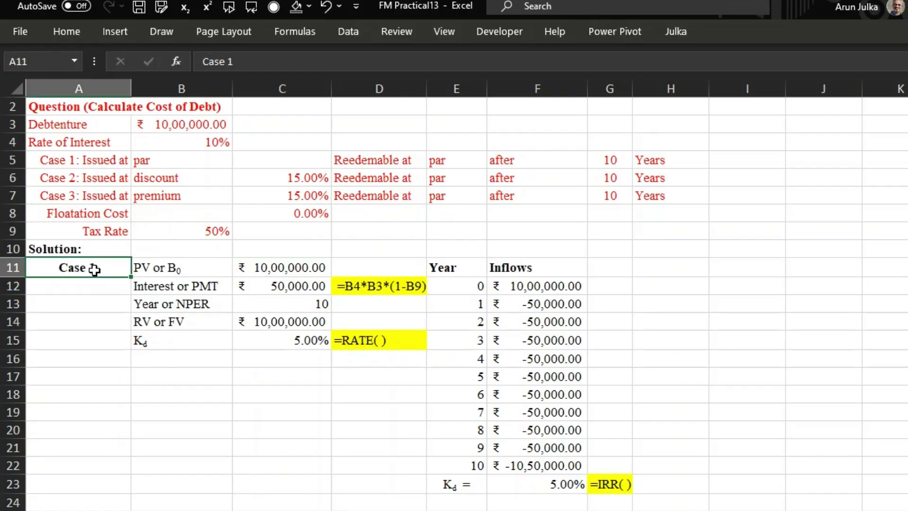
{"action": "double_click", "coordinate": [95, 269]}
{"action": "key", "text": "BackSpace"}
{"action": "type", "text": "2"}
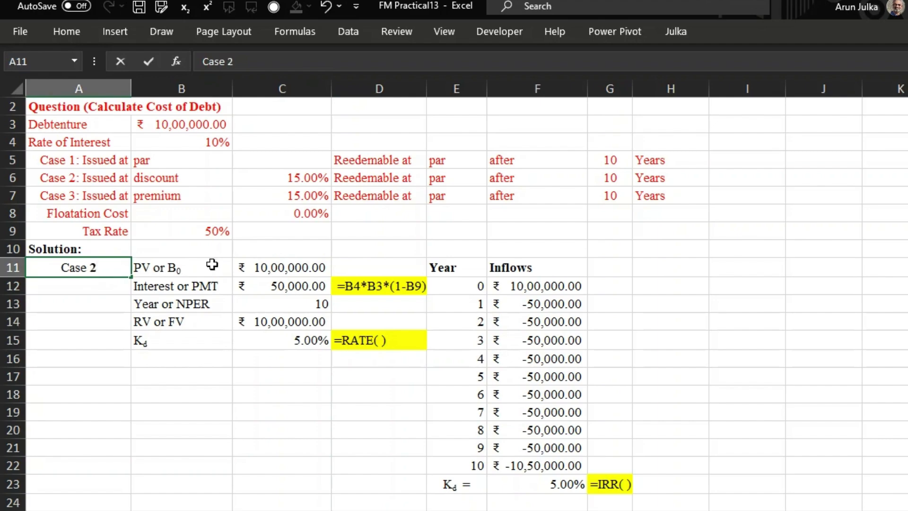
{"action": "left_click", "coordinate": [262, 267]}
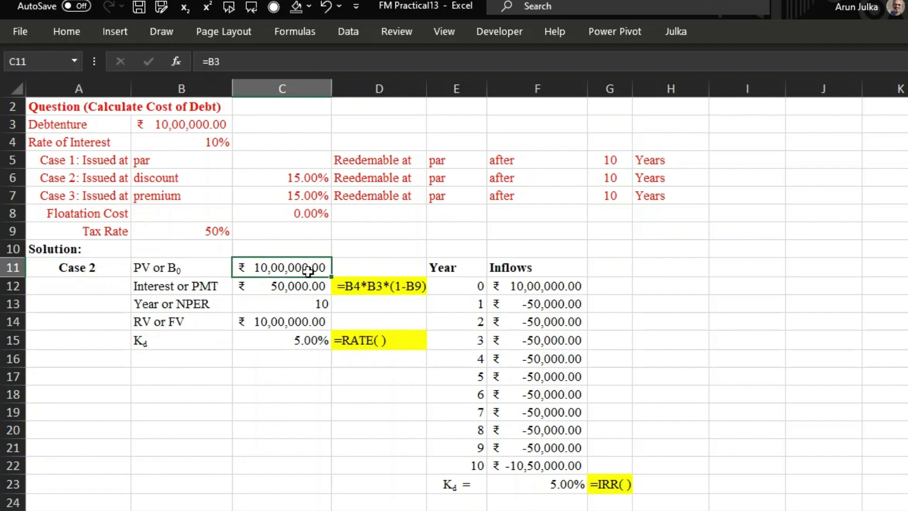
Step: Change the issue price in C11 to =B3*(1-C6), giving ₹8,50,000 and Kd 7.15%
{"action": "left_click", "coordinate": [247, 62]}
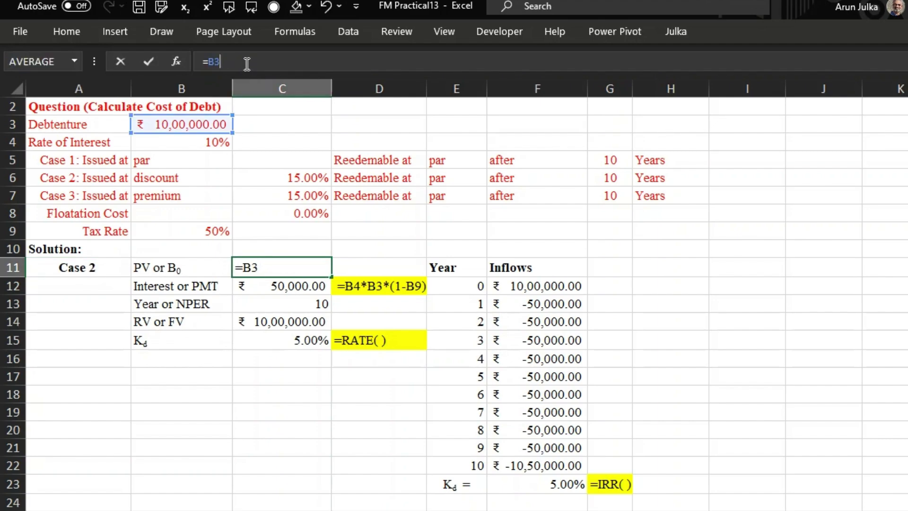
{"action": "type", "text": "*("}
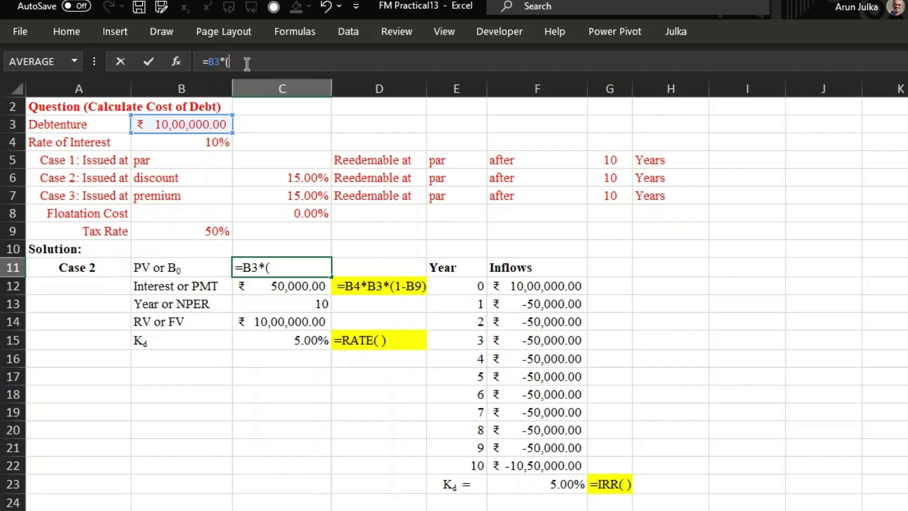
{"action": "type", "text": "1-"}
{"action": "left_click", "coordinate": [308, 178]}
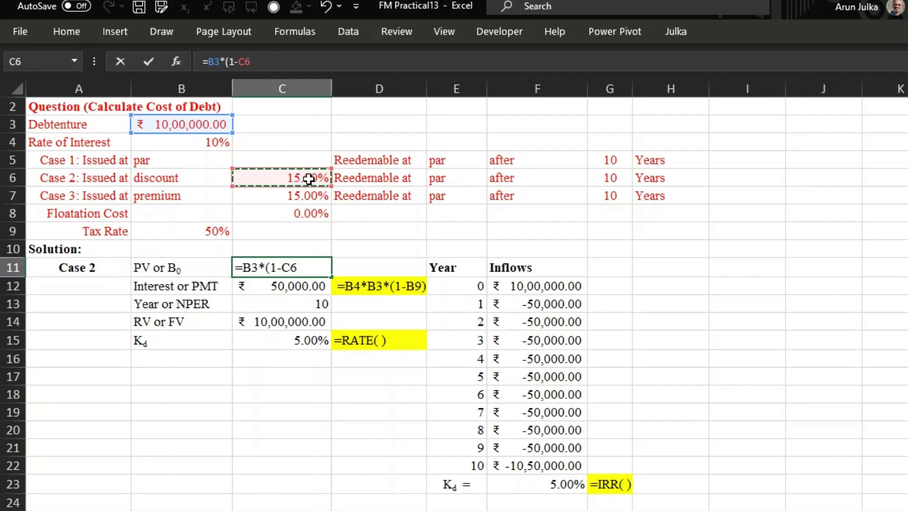
{"action": "type", "text": ")"}
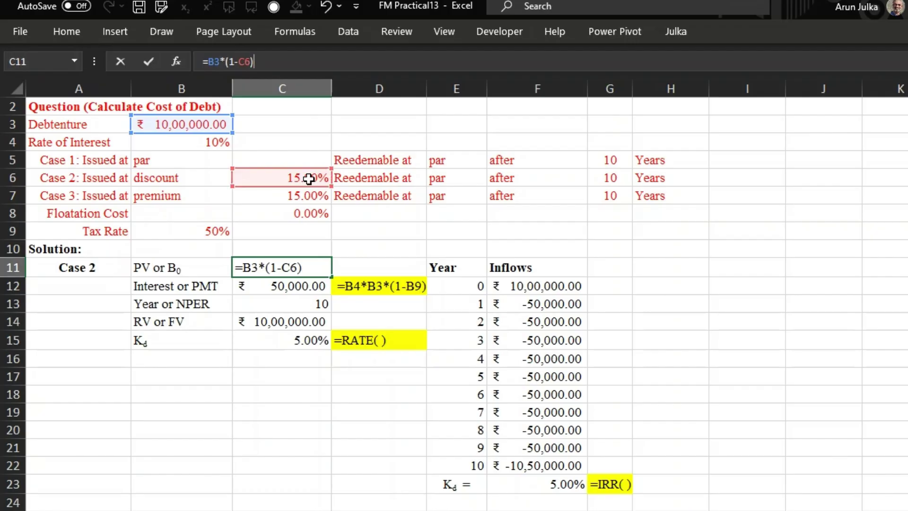
{"action": "key", "text": "Return"}
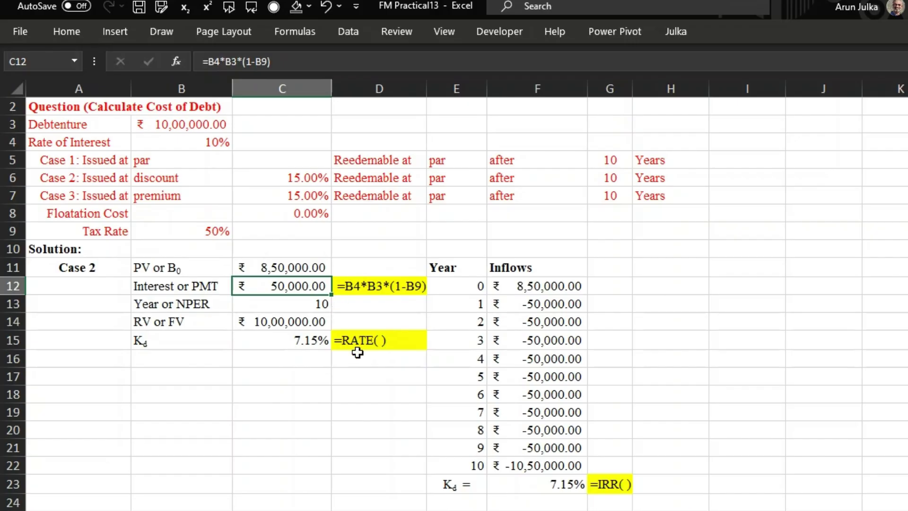
{"action": "left_click", "coordinate": [301, 344]}
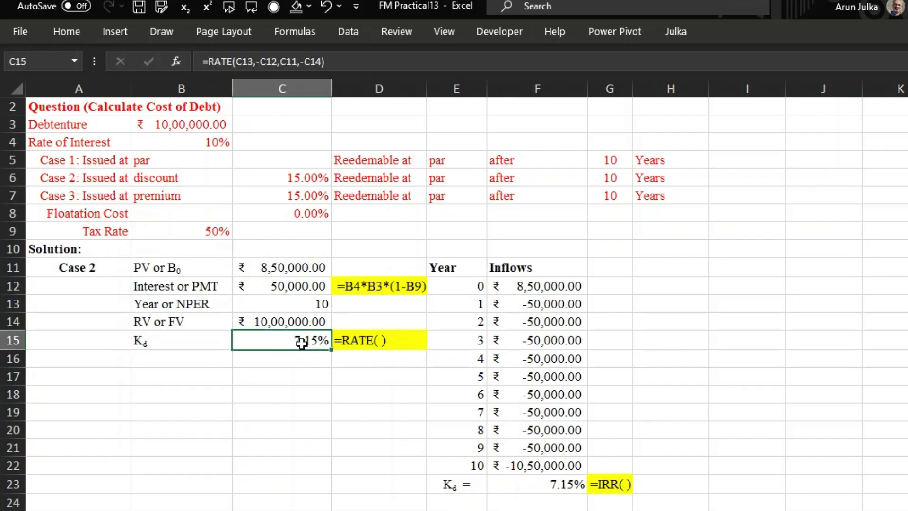
{"action": "left_click", "coordinate": [538, 483]}
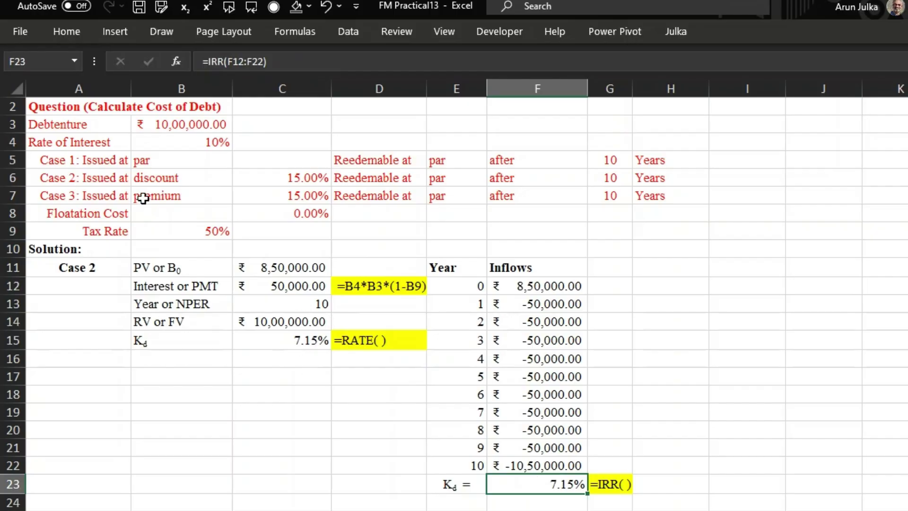
{"action": "left_click", "coordinate": [87, 196]}
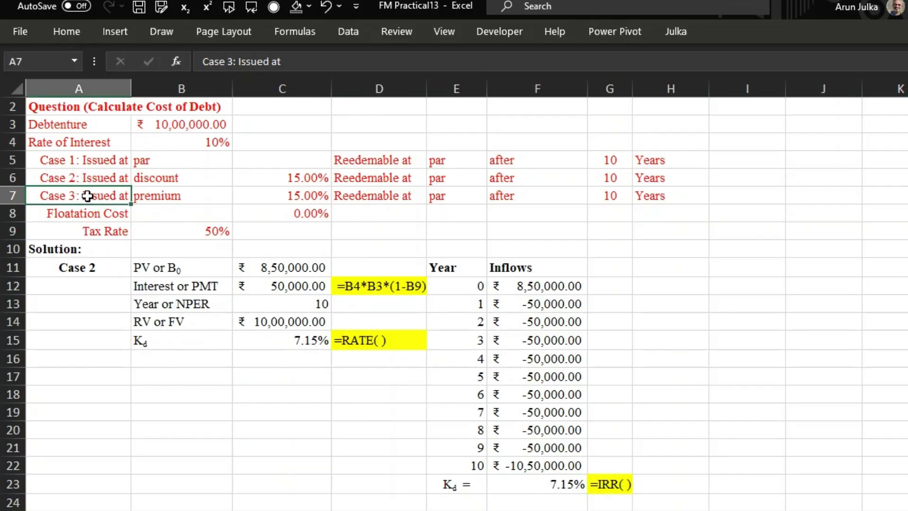
Step: Relabel the solution heading in A11 to 'Case 3', rejecting the autocomplete
{"action": "double_click", "coordinate": [104, 268]}
{"action": "key", "text": "BackSpace"}
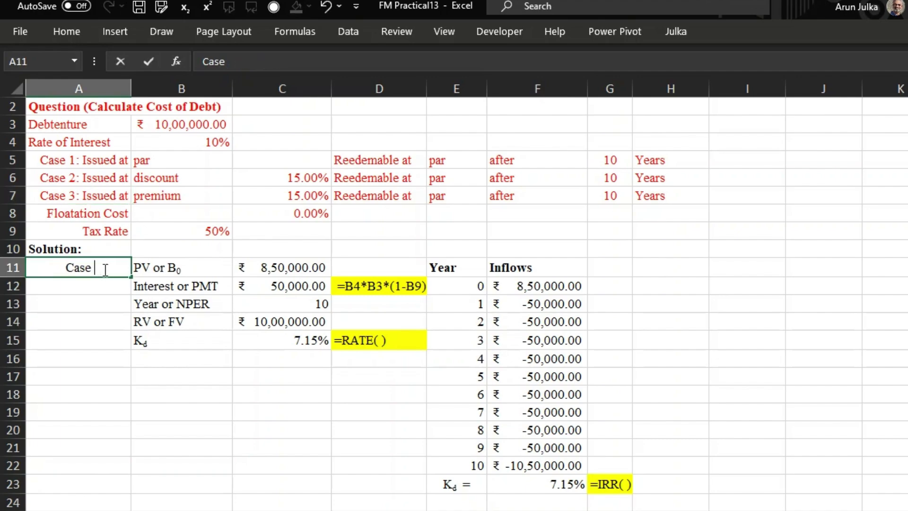
{"action": "type", "text": "3"}
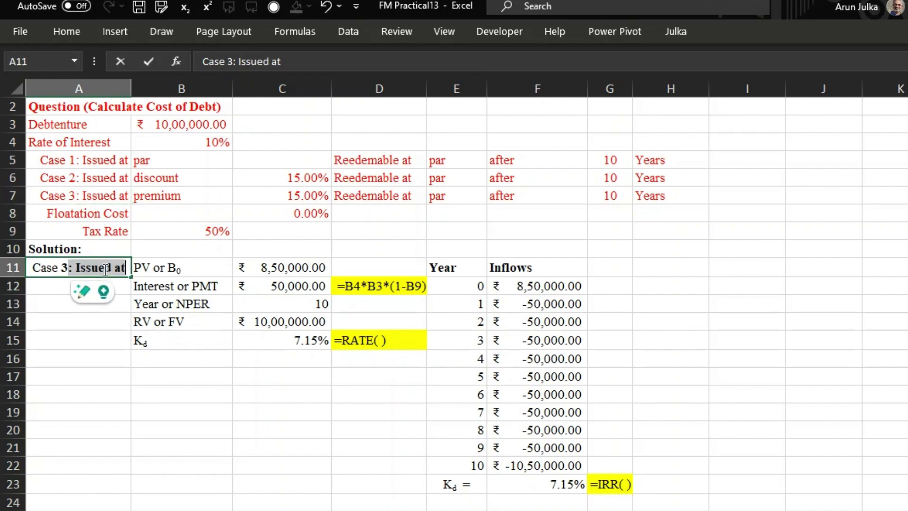
{"action": "key", "text": "Delete"}
{"action": "key", "text": "ctrl+Return"}
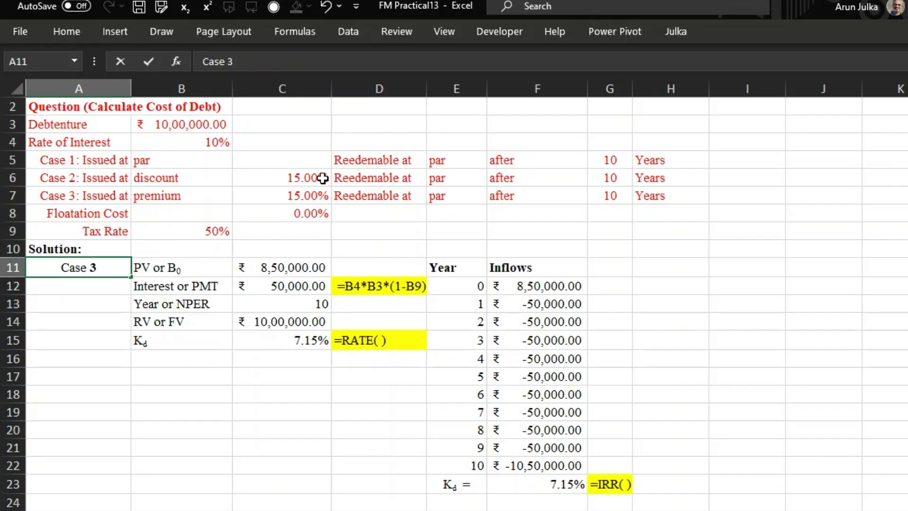
{"action": "left_click", "coordinate": [296, 268]}
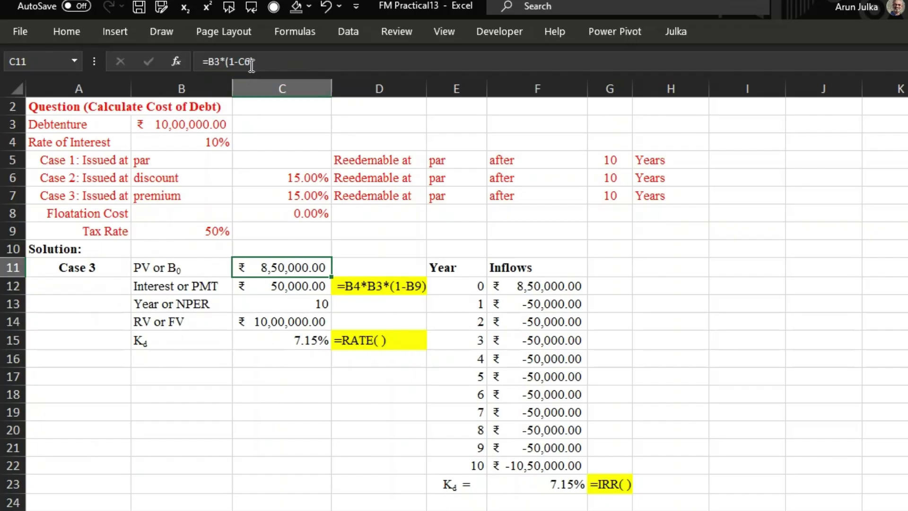
Step: Change the issue price in C11 to =B3*(1+C7) for the 15% premium
{"action": "left_click", "coordinate": [251, 62]}
{"action": "key", "text": "BackSpace"}
{"action": "key", "text": "BackSpace"}
{"action": "key", "text": "BackSpace"}
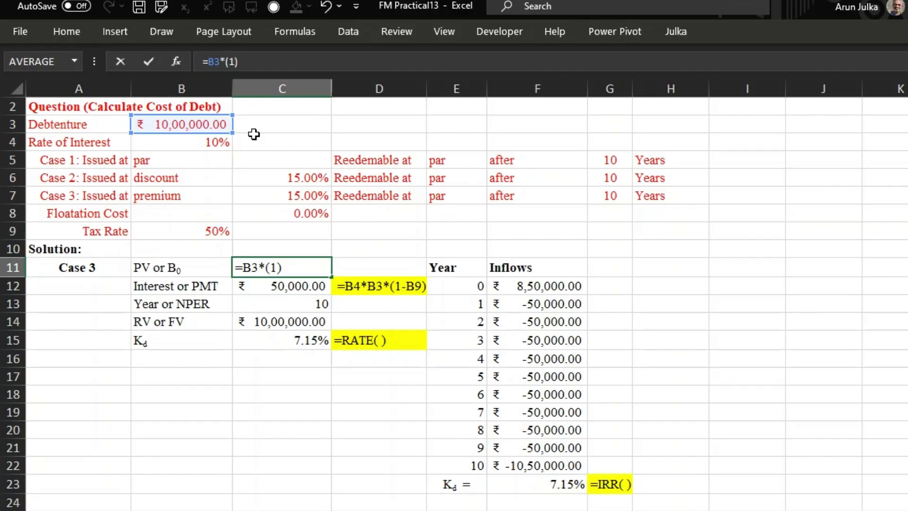
{"action": "type", "text": "+"}
{"action": "left_click", "coordinate": [308, 198]}
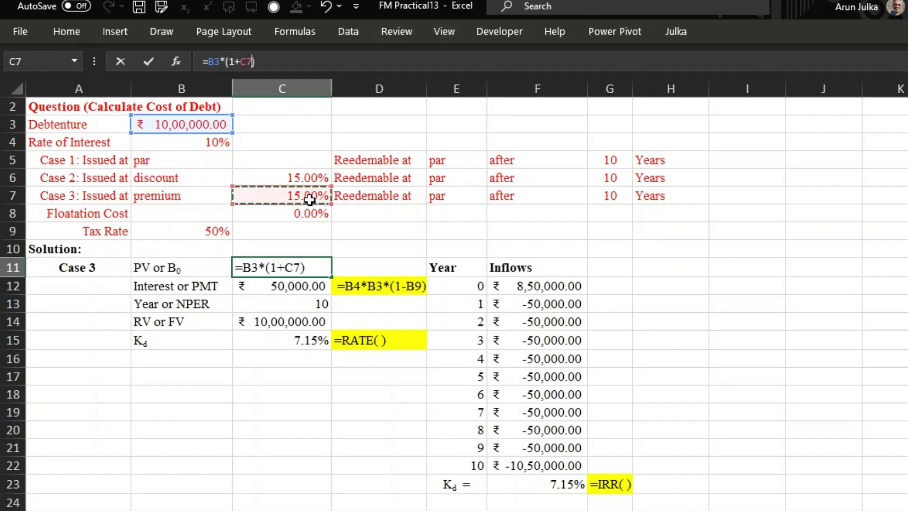
{"action": "key", "text": "Return"}
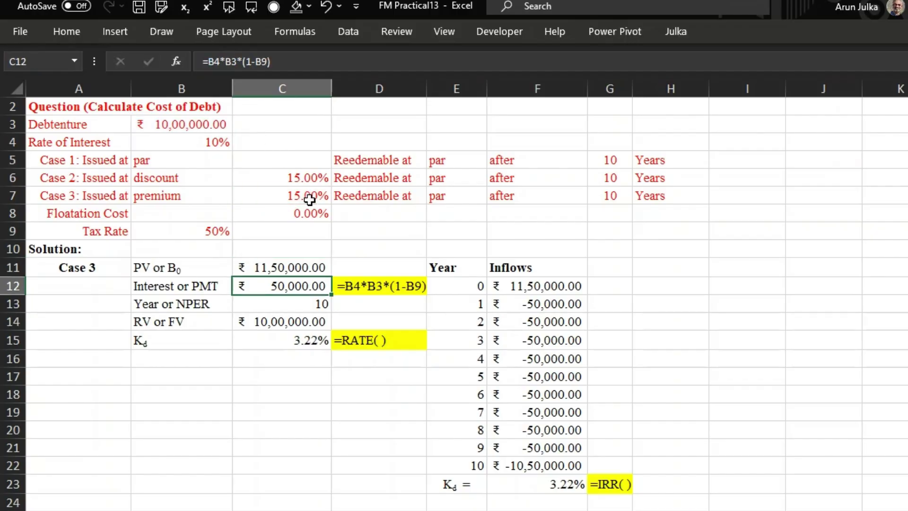
Step: Verify the ₹11,50,000 issue price, year 0 link, and 3.22% Kd from RATE and IRR
{"action": "left_click", "coordinate": [280, 268]}
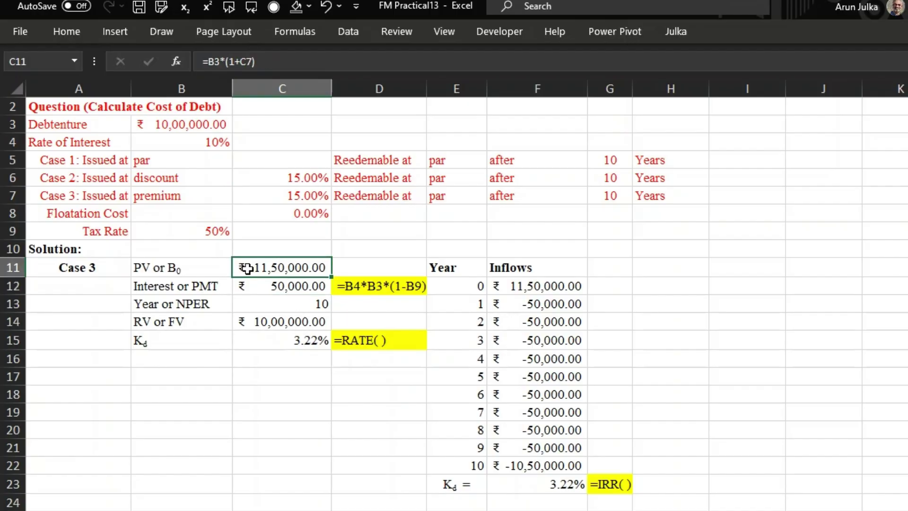
{"action": "left_click", "coordinate": [509, 290]}
{"action": "left_click", "coordinate": [306, 268]}
{"action": "left_click", "coordinate": [271, 343]}
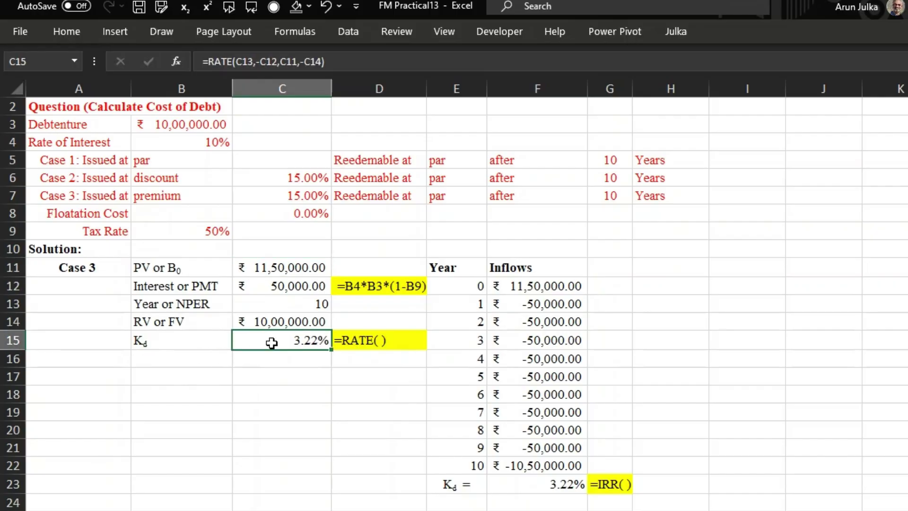
{"action": "left_click", "coordinate": [600, 481]}
{"action": "left_click", "coordinate": [565, 484]}
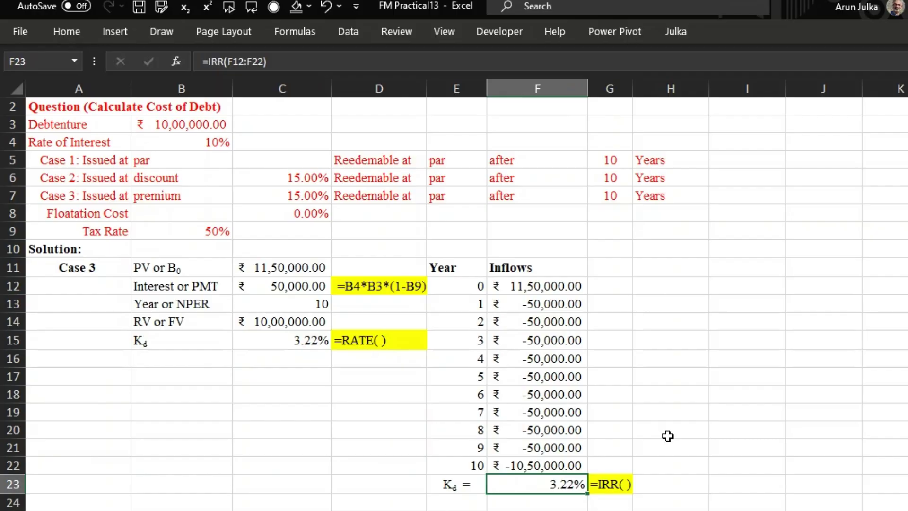